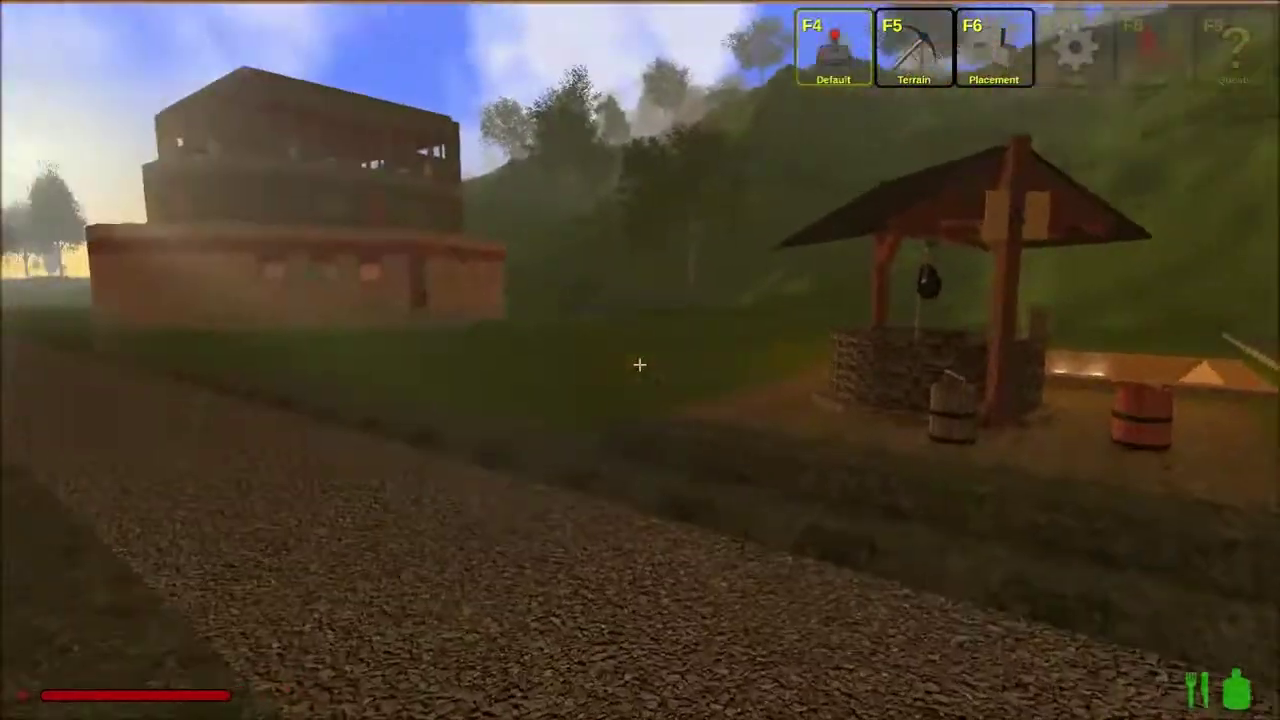
- Walk past the stone well and look around at the houses, hillside and fire pit
{"action": "key", "text": "w"}
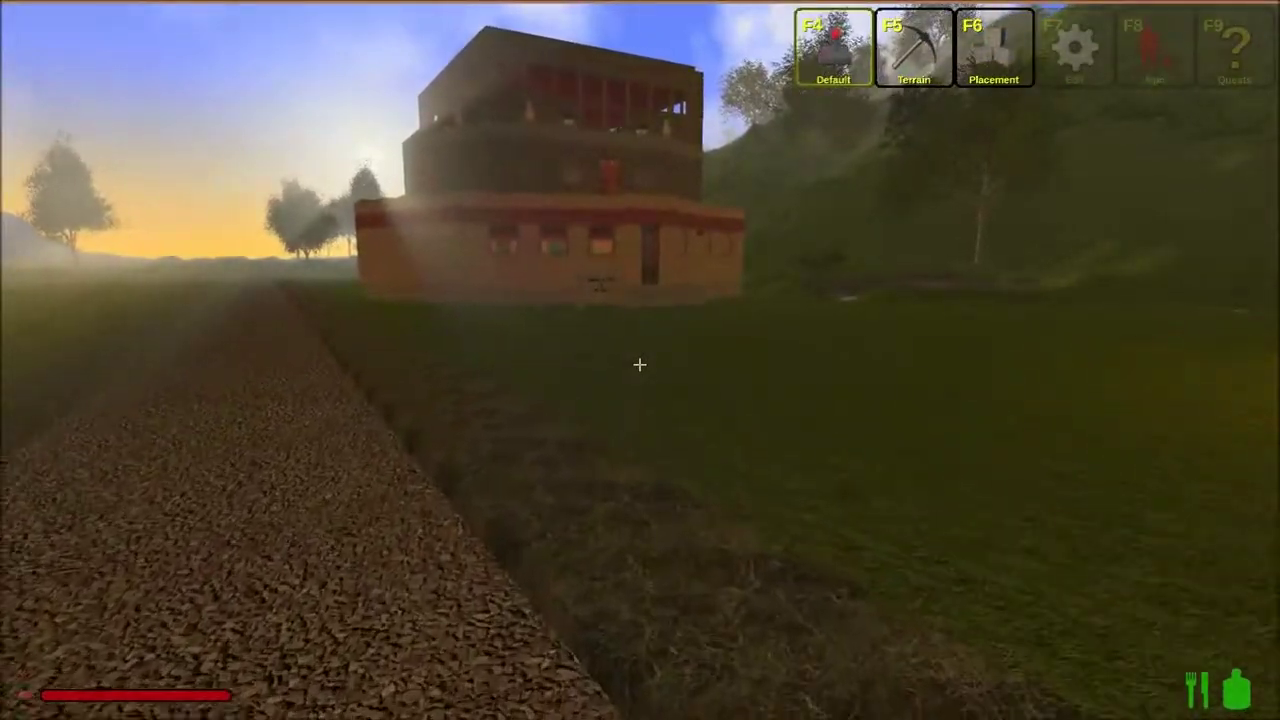
{"action": "key", "text": "Left"}
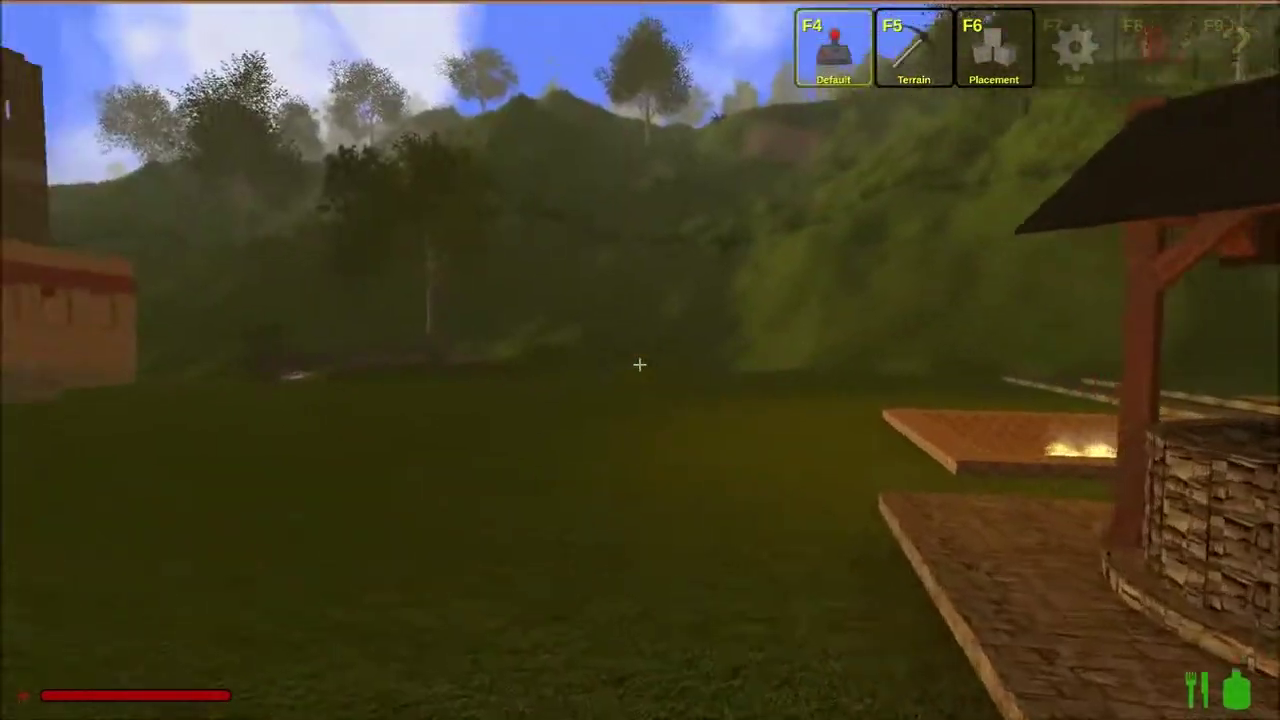
{"action": "key", "text": "Left"}
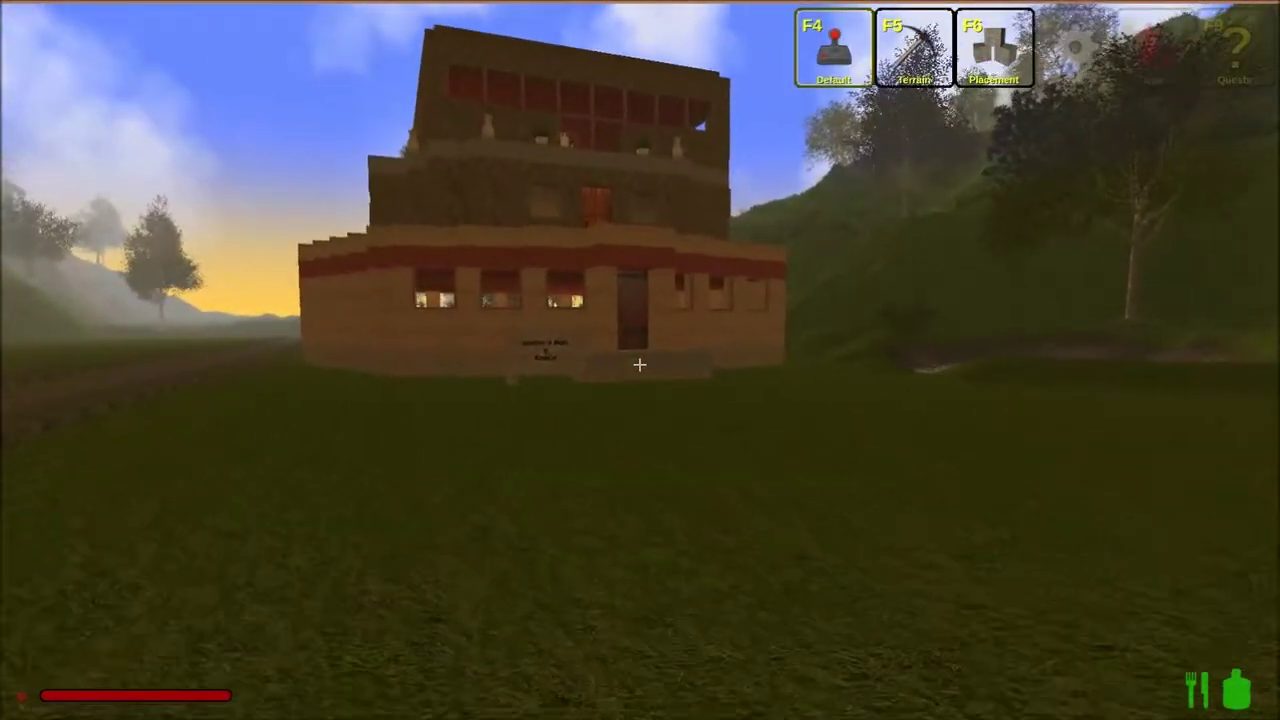
{"action": "key", "text": "Right"}
{"action": "key", "text": "Left"}
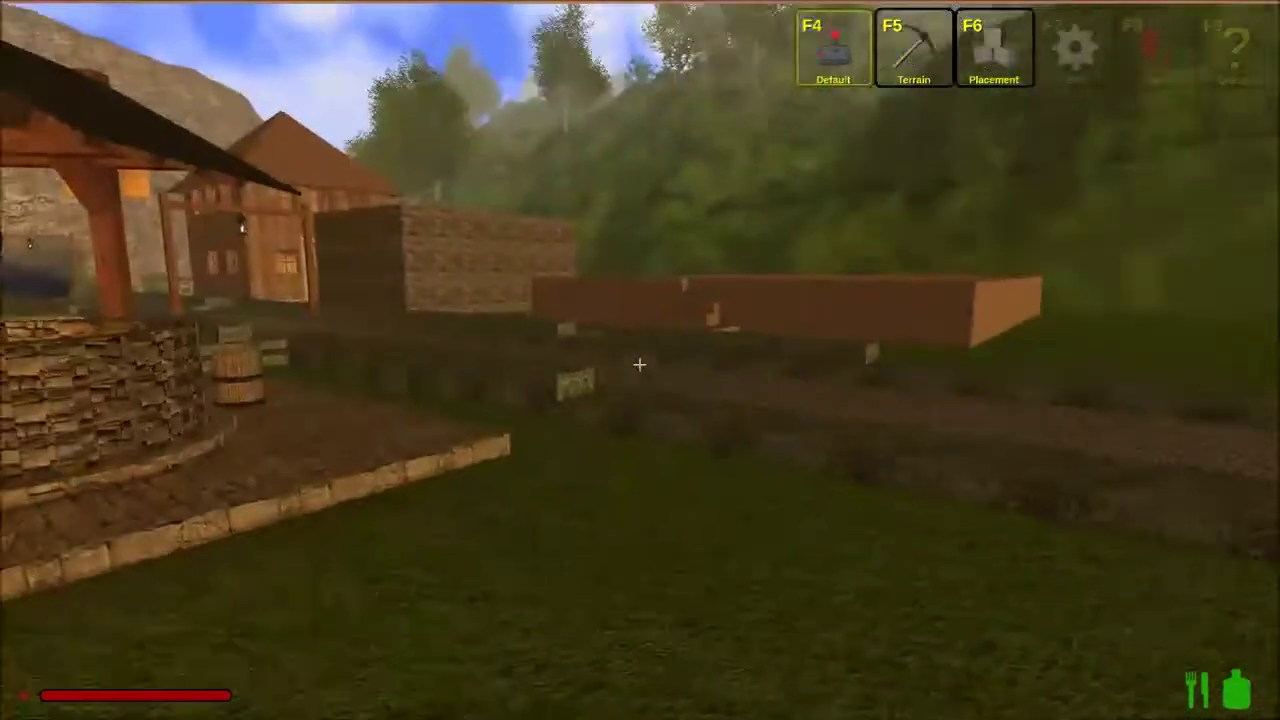
- Walk along the gravel path toward the village gate
{"action": "key", "text": "Left"}
{"action": "key", "text": "w"}
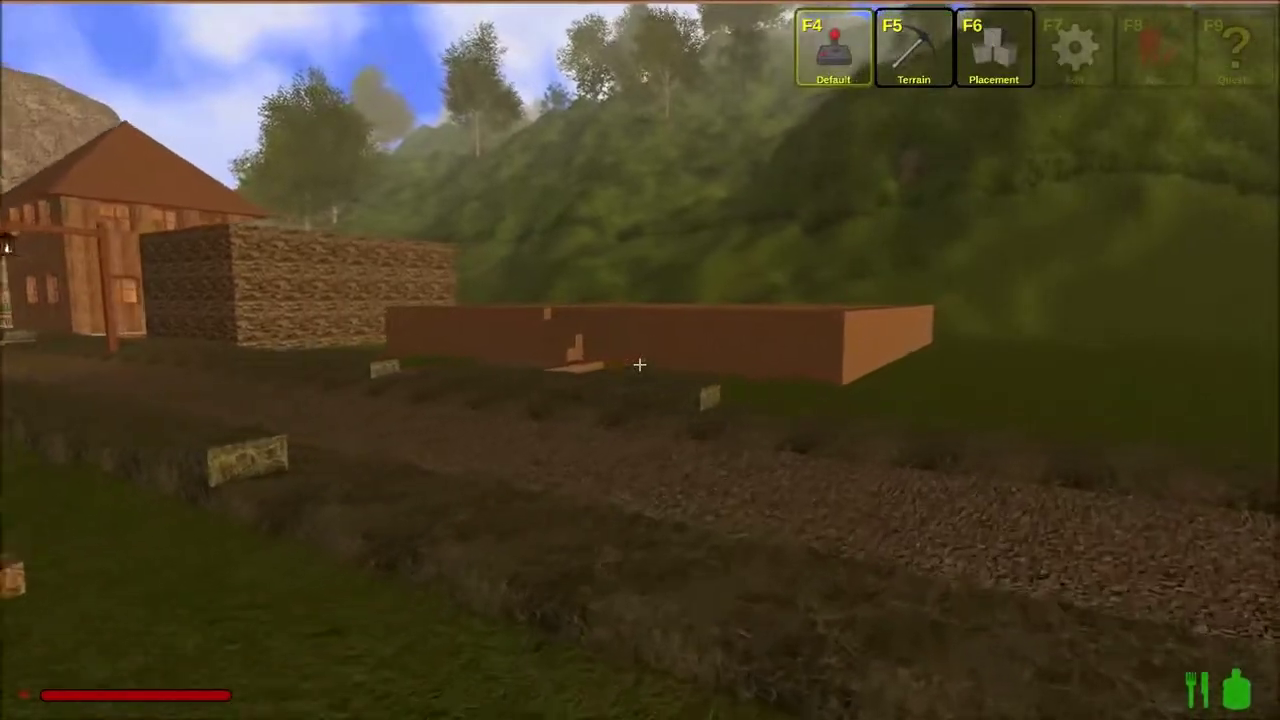
{"action": "key", "text": "w"}
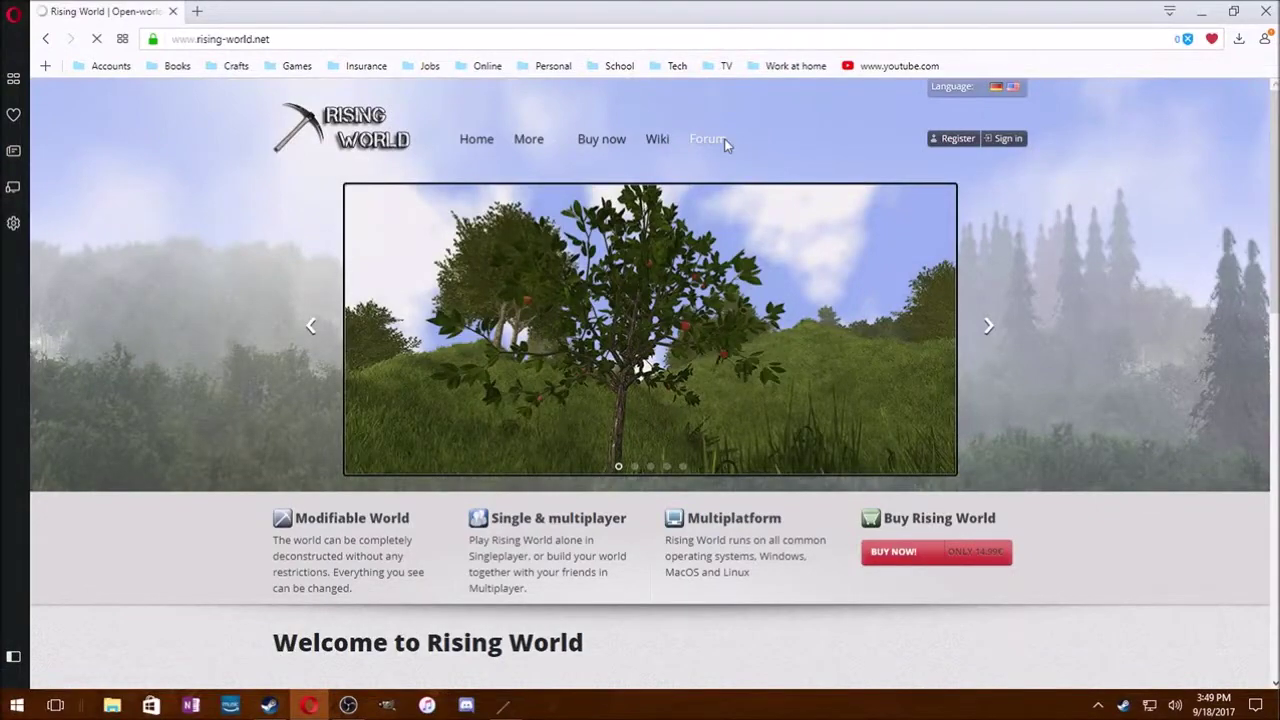
- Go to the Rising World forum's Blueprints board and open the 'A simple wood stove' thread
{"action": "left_click", "coordinate": [721, 140]}
{"action": "scroll", "coordinate": [430, 368], "scroll_direction": "down", "scroll_amount": 10}
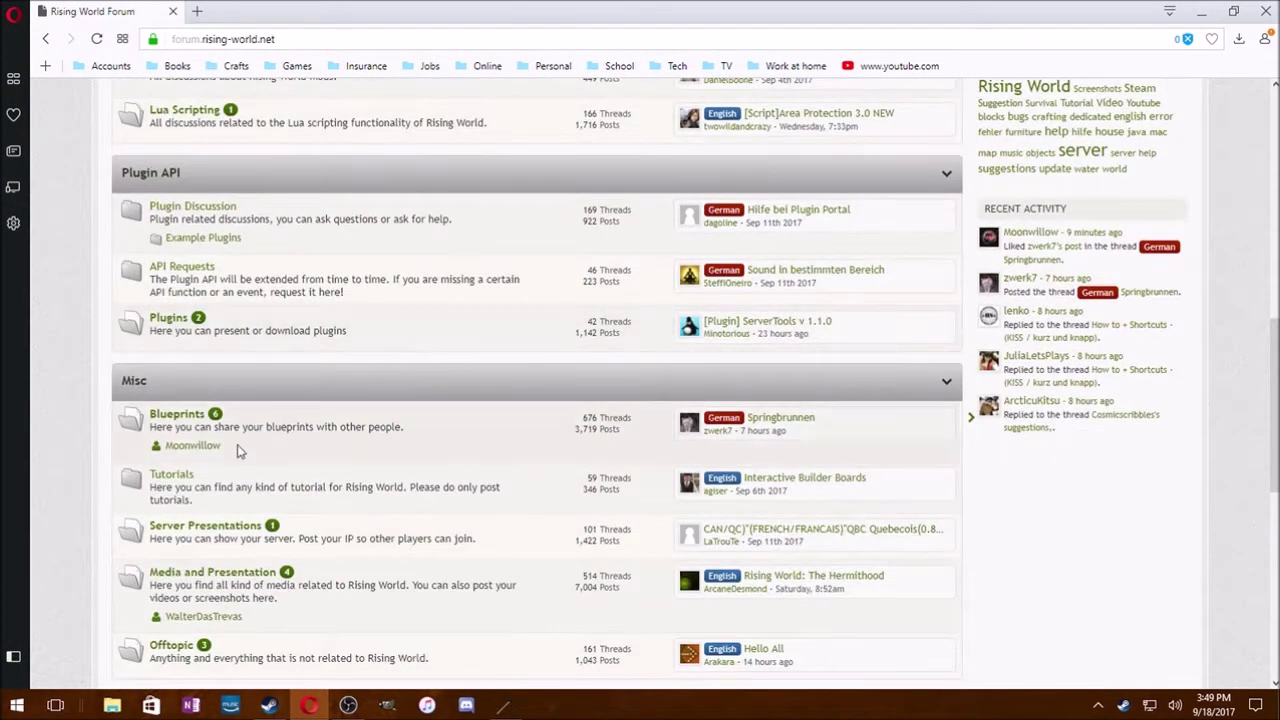
{"action": "left_click", "coordinate": [178, 415]}
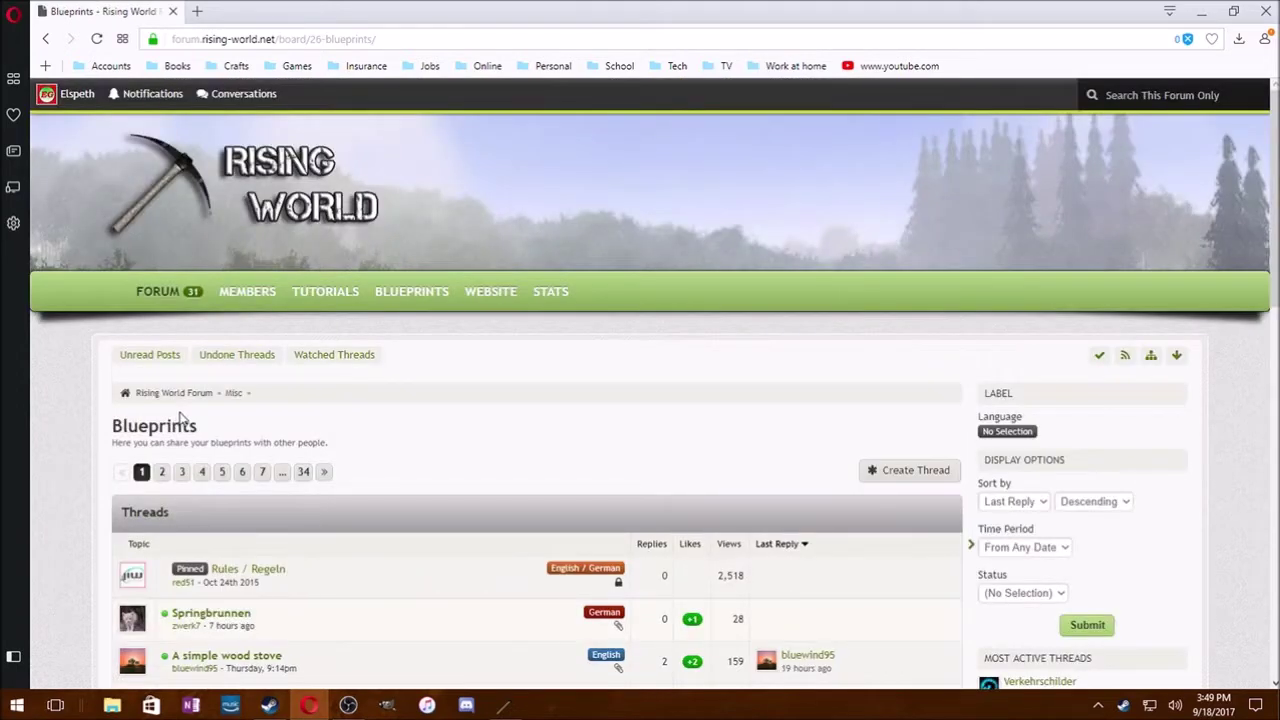
{"action": "scroll", "coordinate": [386, 380], "scroll_direction": "down", "scroll_amount": 3}
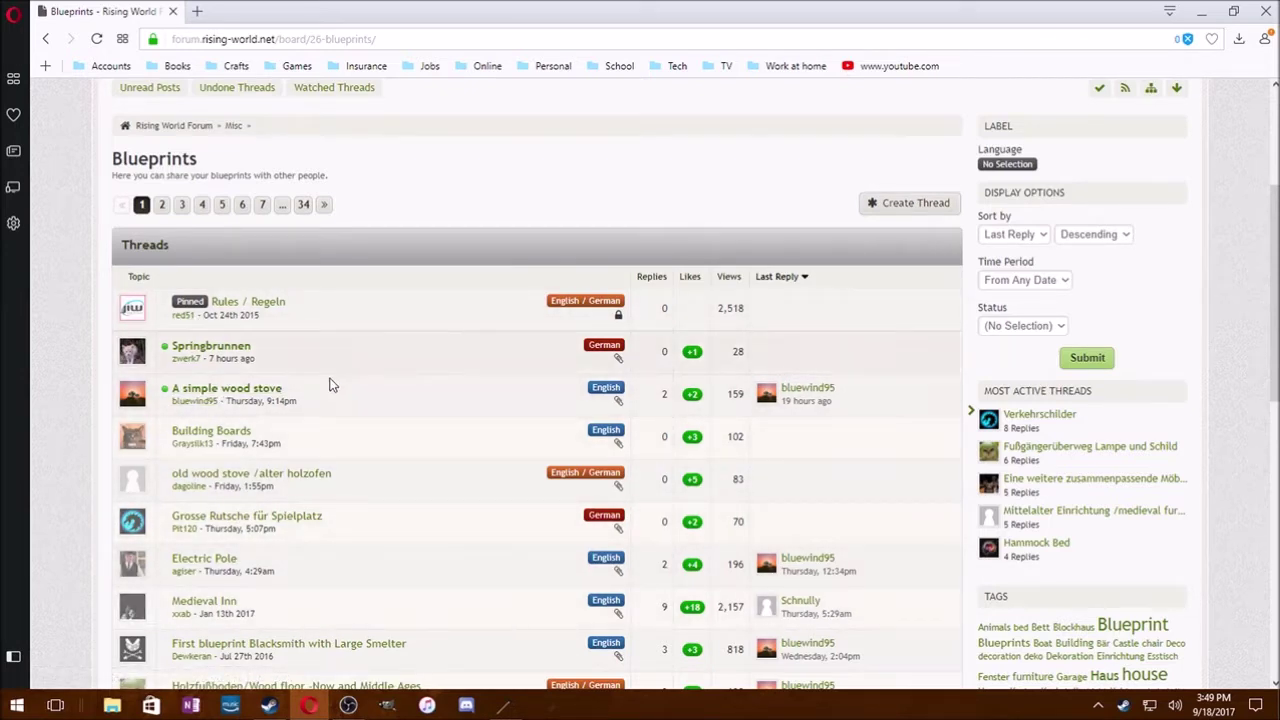
{"action": "left_click", "coordinate": [268, 397]}
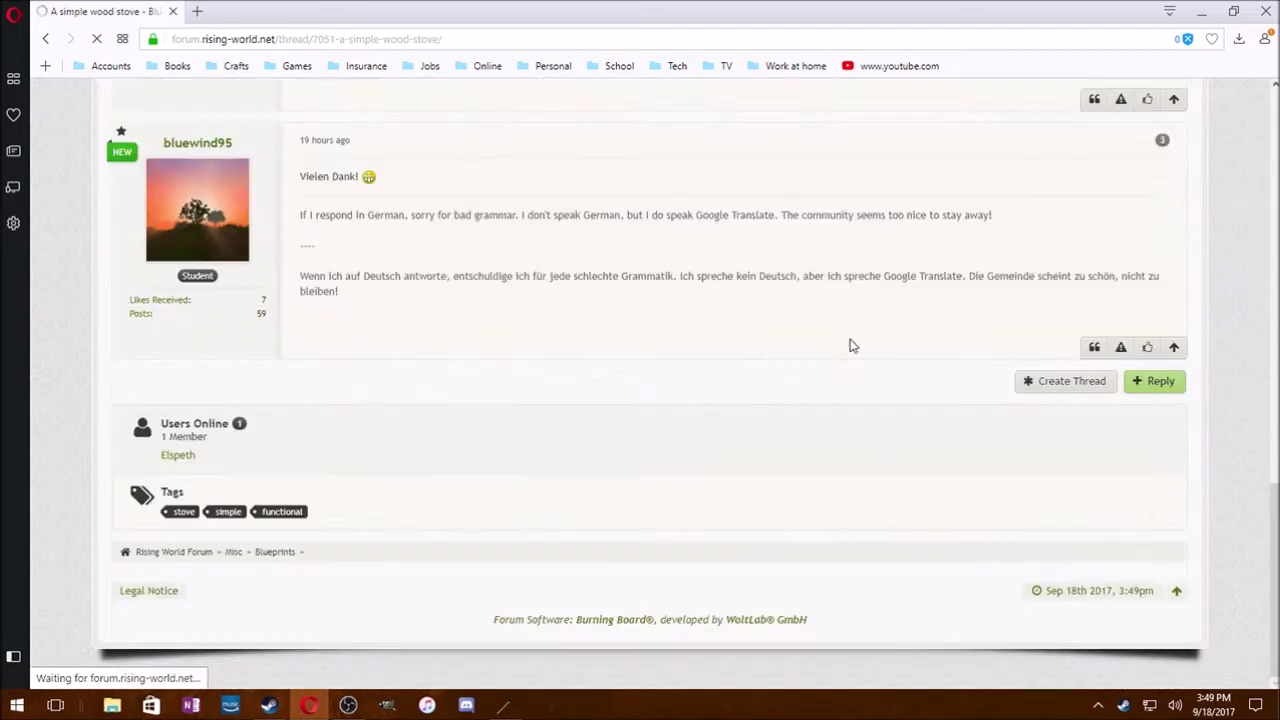
- Download the Simple_Wood_Stove_1505444162.blueprint file and minimize the browser
{"action": "scroll", "coordinate": [923, 420], "scroll_direction": "down", "scroll_amount": 3}
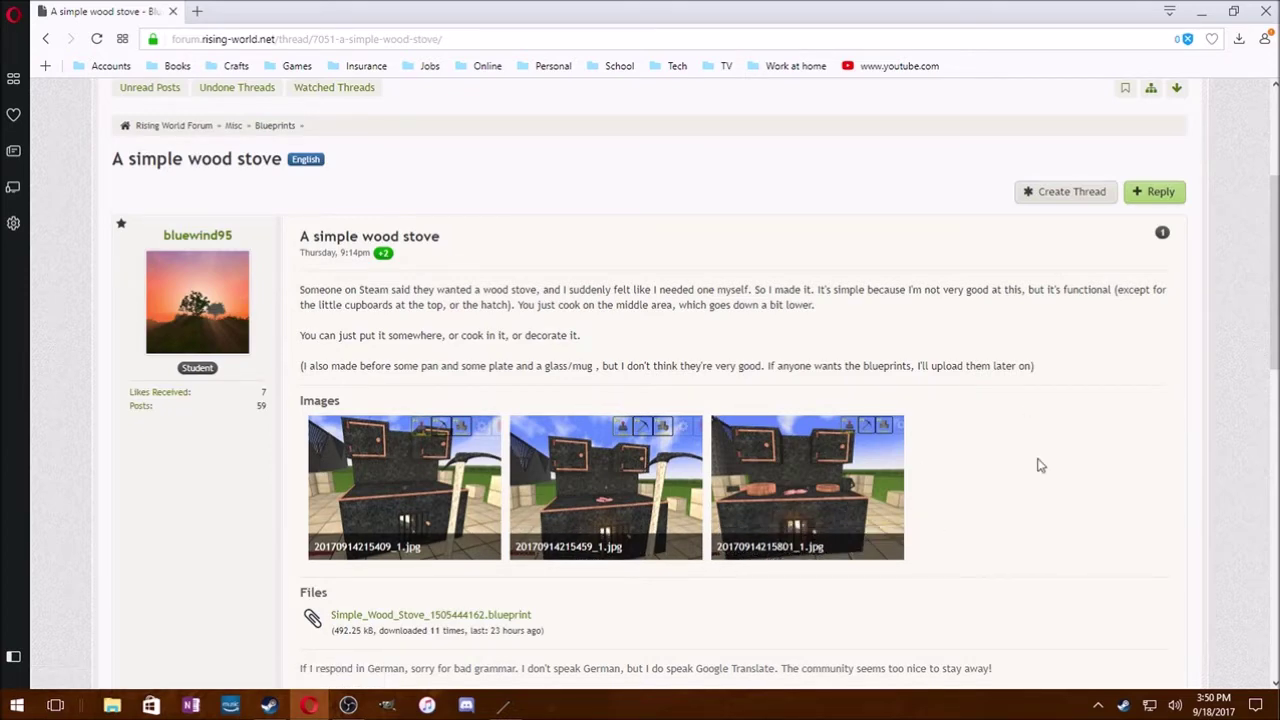
{"action": "scroll", "coordinate": [1040, 461], "scroll_direction": "down", "scroll_amount": 3}
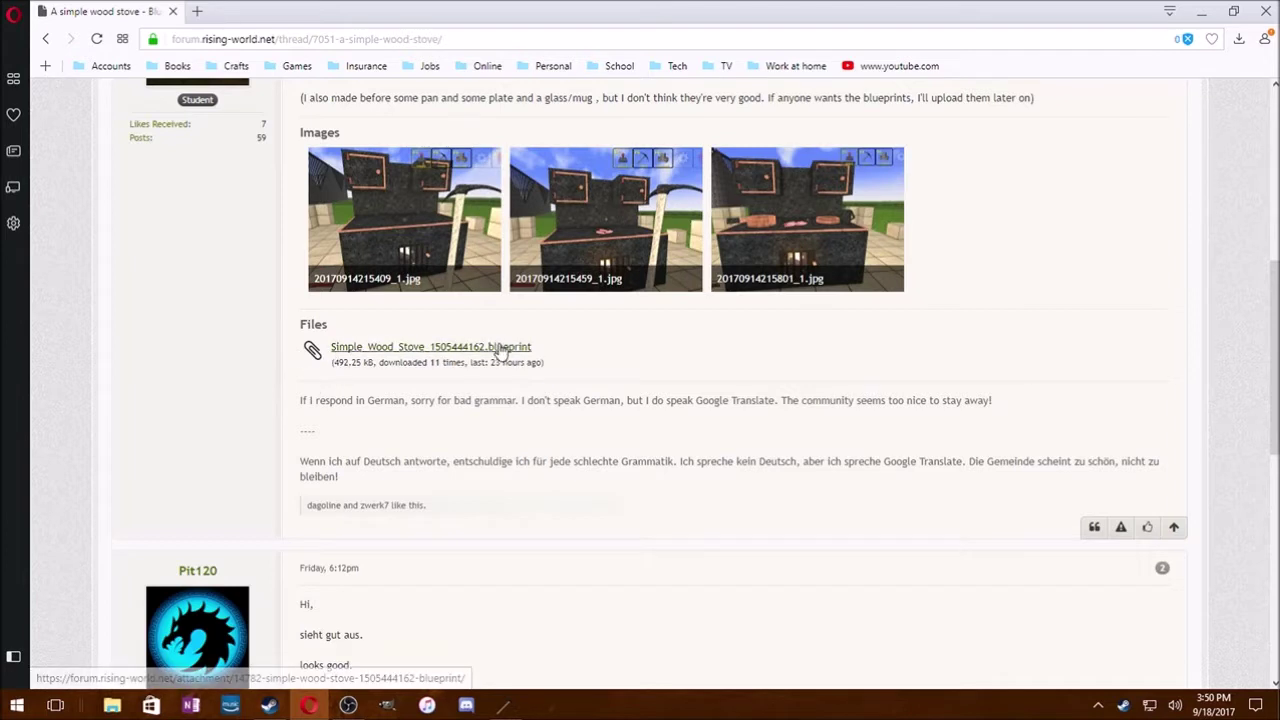
{"action": "left_click", "coordinate": [403, 350]}
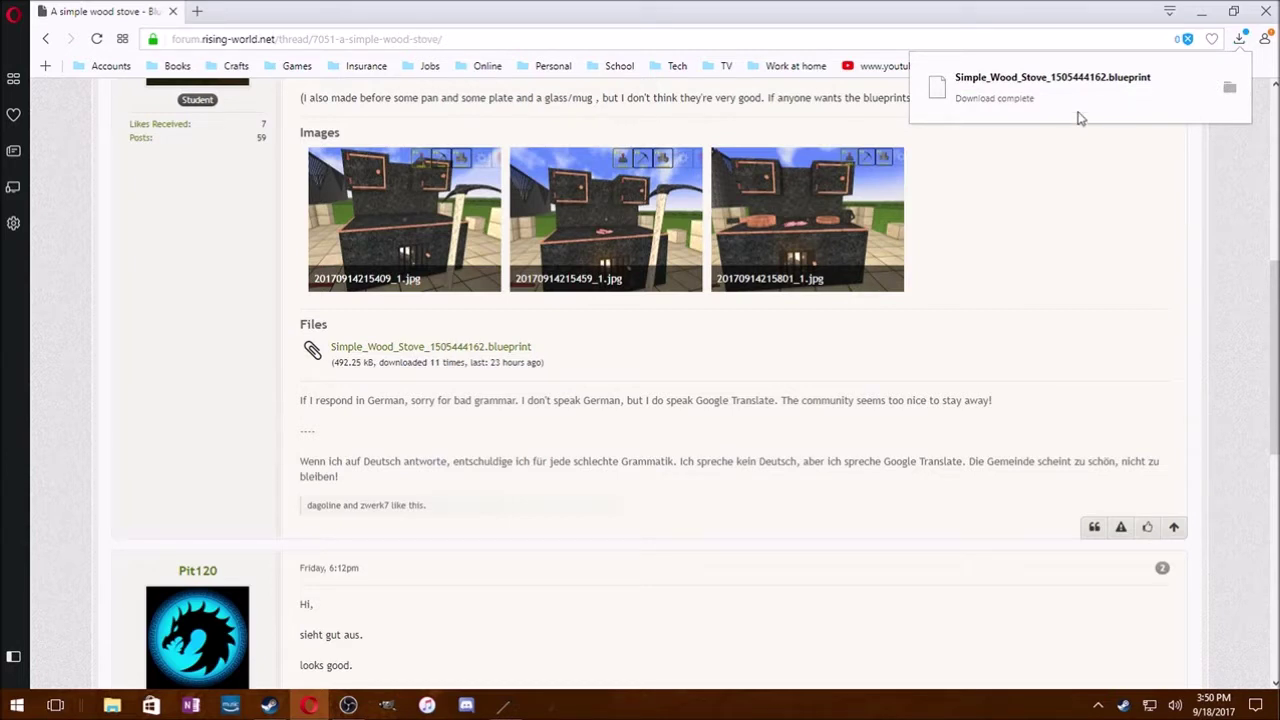
{"action": "left_click", "coordinate": [1210, 20]}
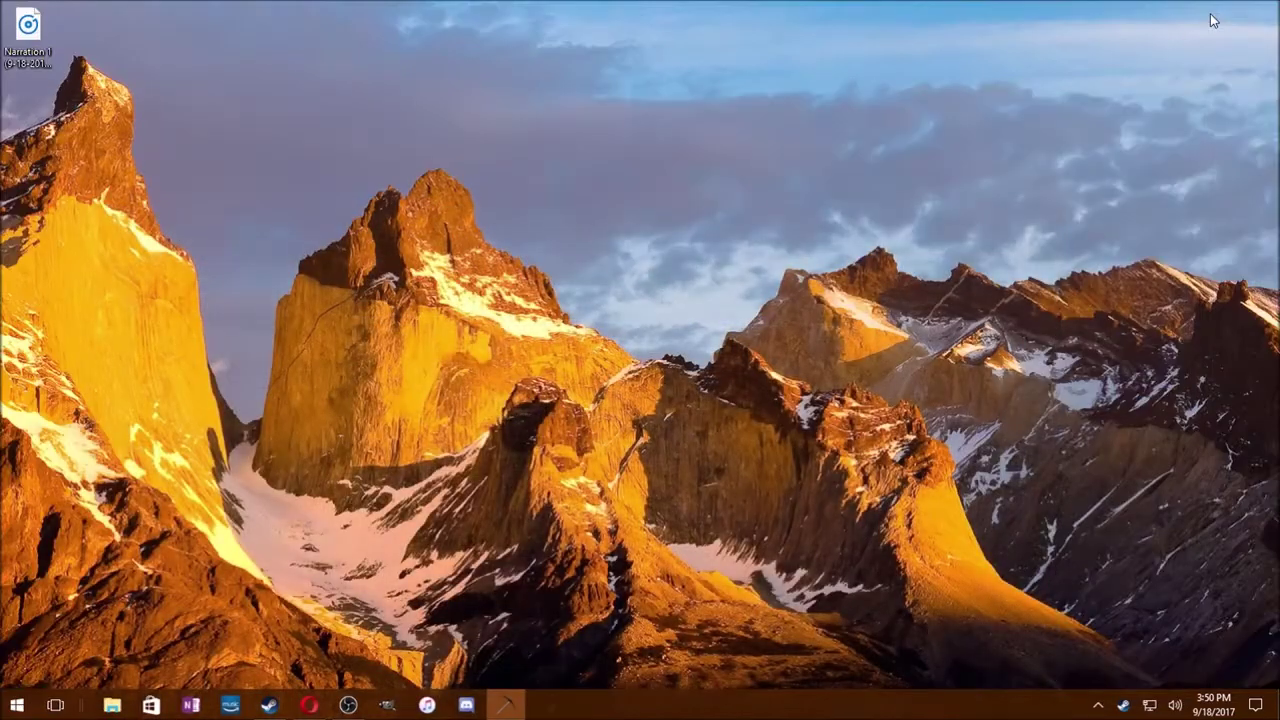
- Open File Explorer from the taskbar and move it to the upper centre, making it taller
{"action": "left_click", "coordinate": [110, 705]}
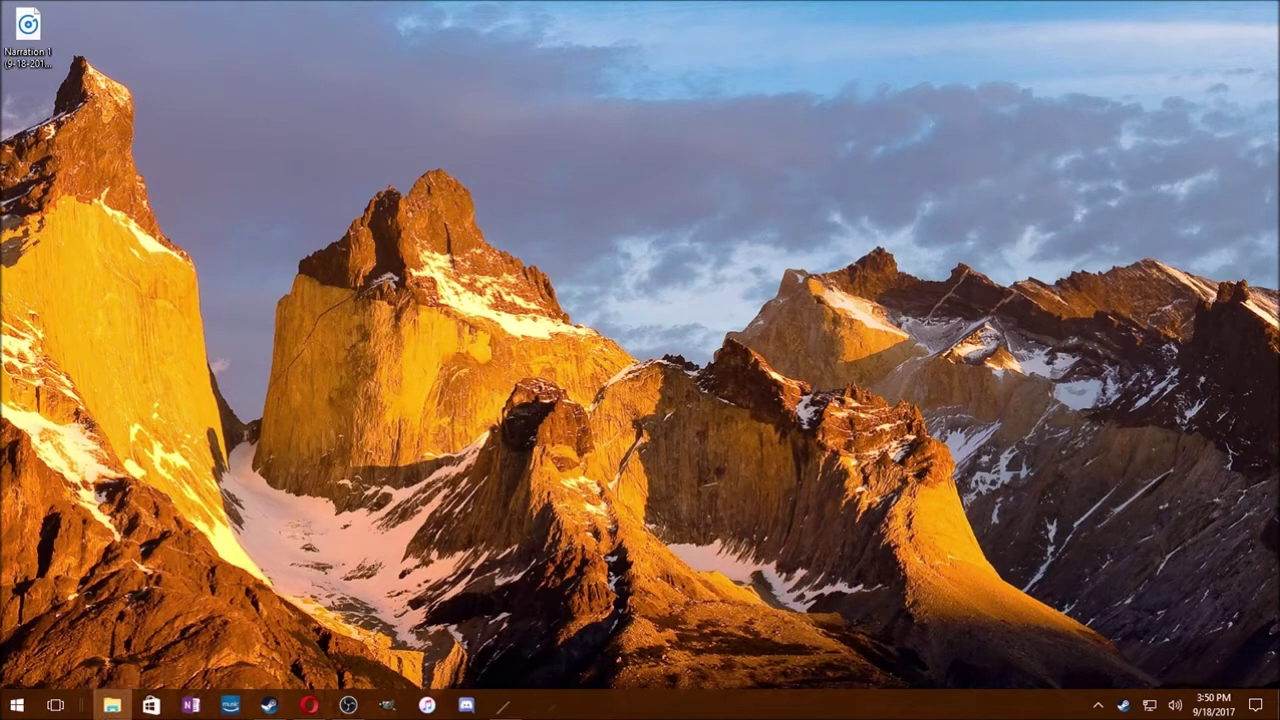
{"action": "left_click", "coordinate": [111, 705]}
{"action": "mouse_move", "coordinate": [449, 186]}
{"action": "left_mouse_down"}
{"action": "mouse_move", "coordinate": [766, 100]}
{"action": "mouse_move", "coordinate": [725, 60]}
{"action": "left_mouse_up"}
{"action": "mouse_move", "coordinate": [1066, 502]}
{"action": "left_mouse_down"}
{"action": "mouse_move", "coordinate": [1058, 620]}
{"action": "mouse_move", "coordinate": [1032, 637]}
{"action": "left_mouse_up"}
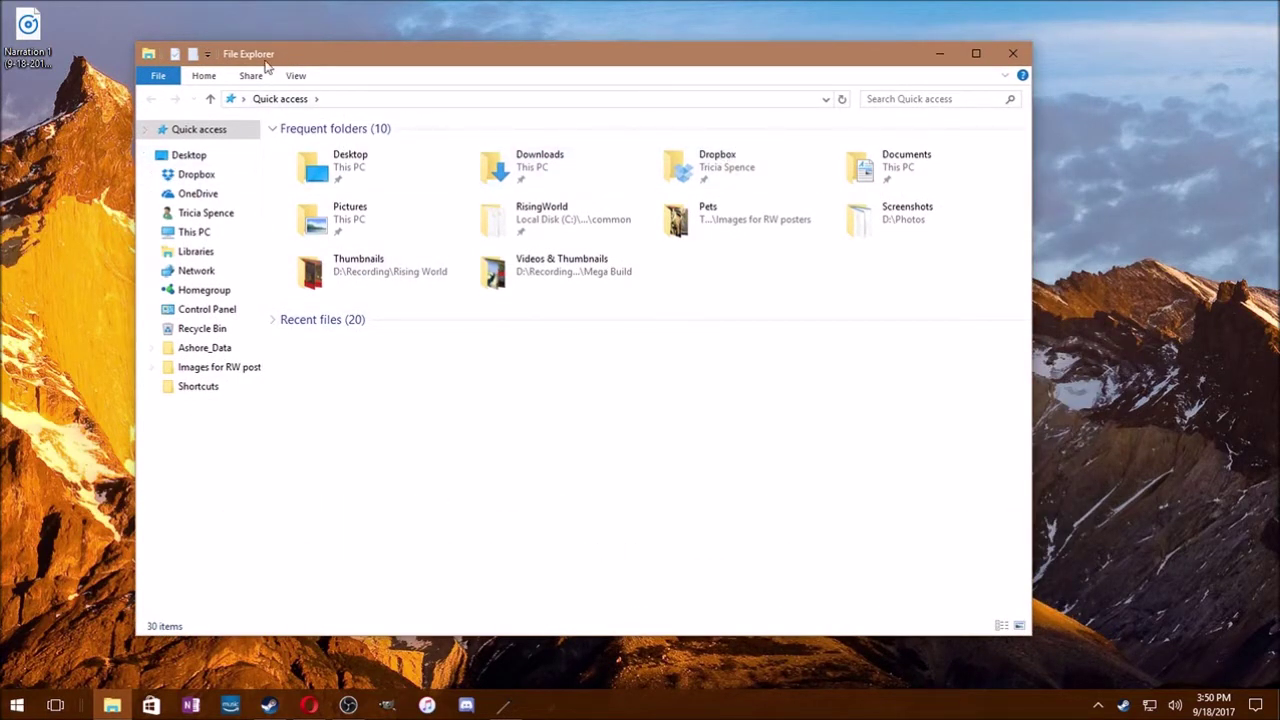
- Open Downloads, widen the Name column and select the stove blueprint file
{"action": "double_click", "coordinate": [572, 158]}
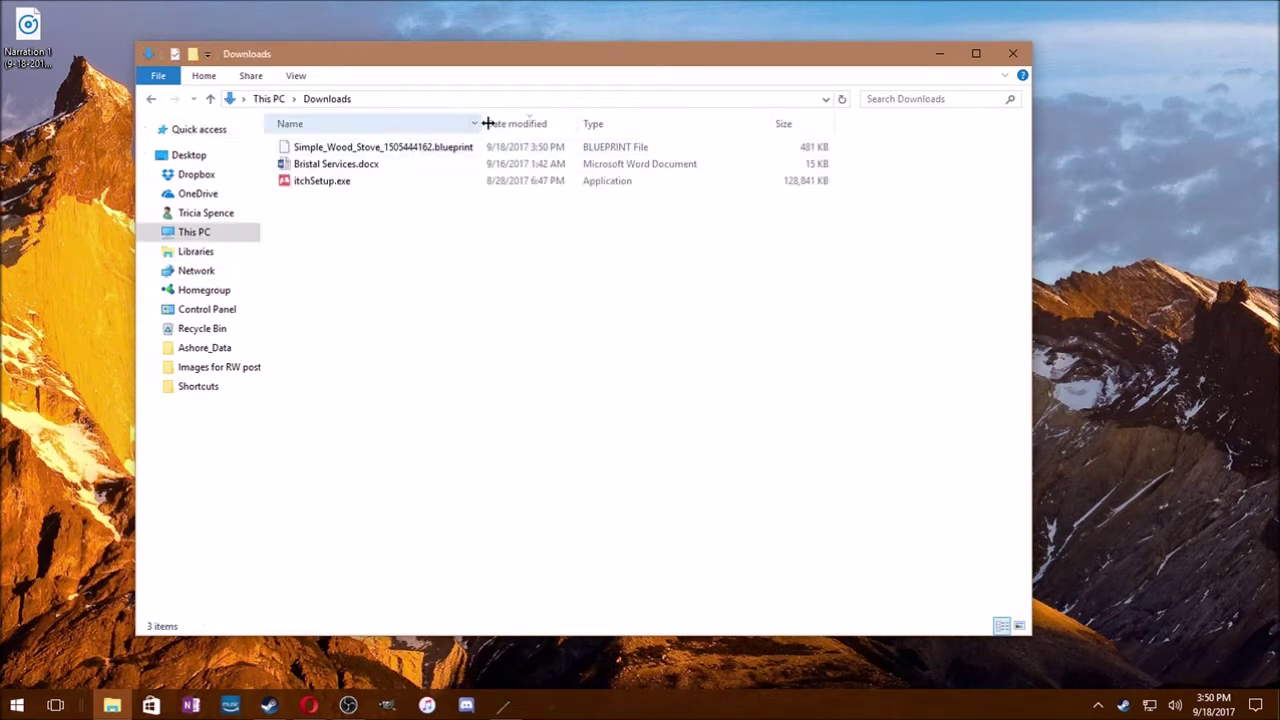
{"action": "left_click_drag", "start_coordinate": [487, 123], "coordinate": [637, 124]}
{"action": "left_click", "coordinate": [394, 150]}
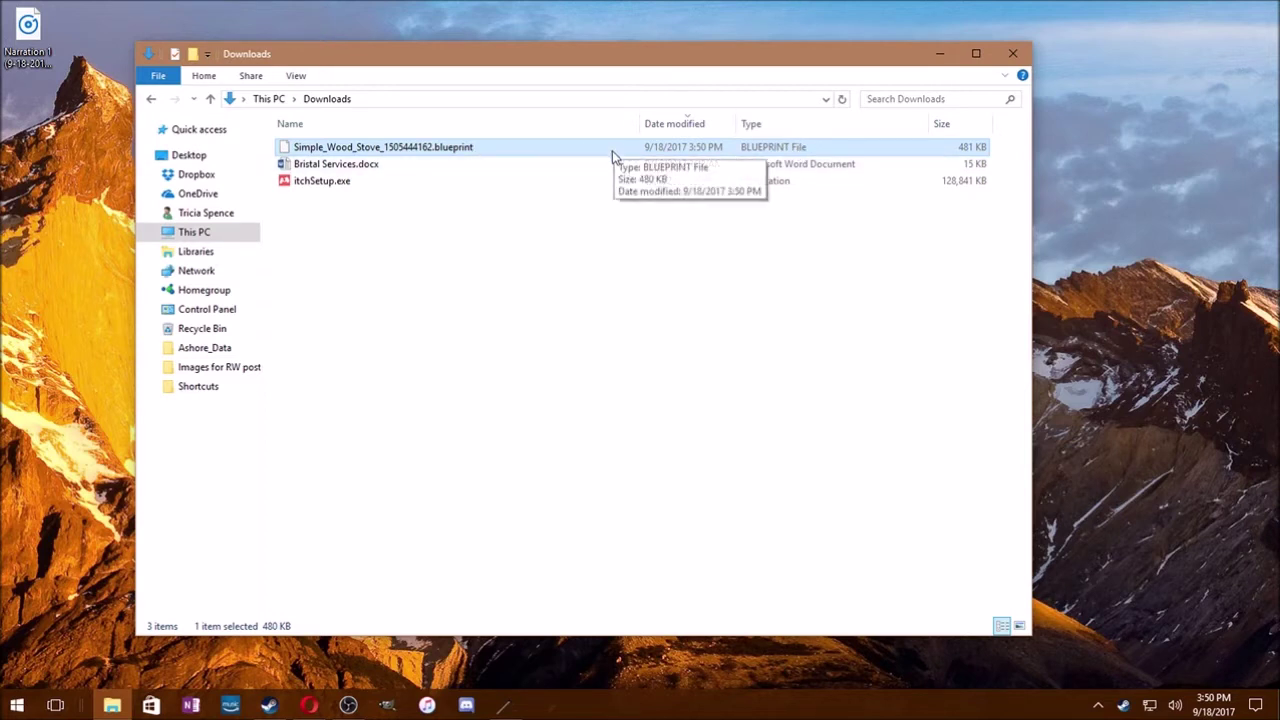
{"action": "double_click", "coordinate": [494, 151]}
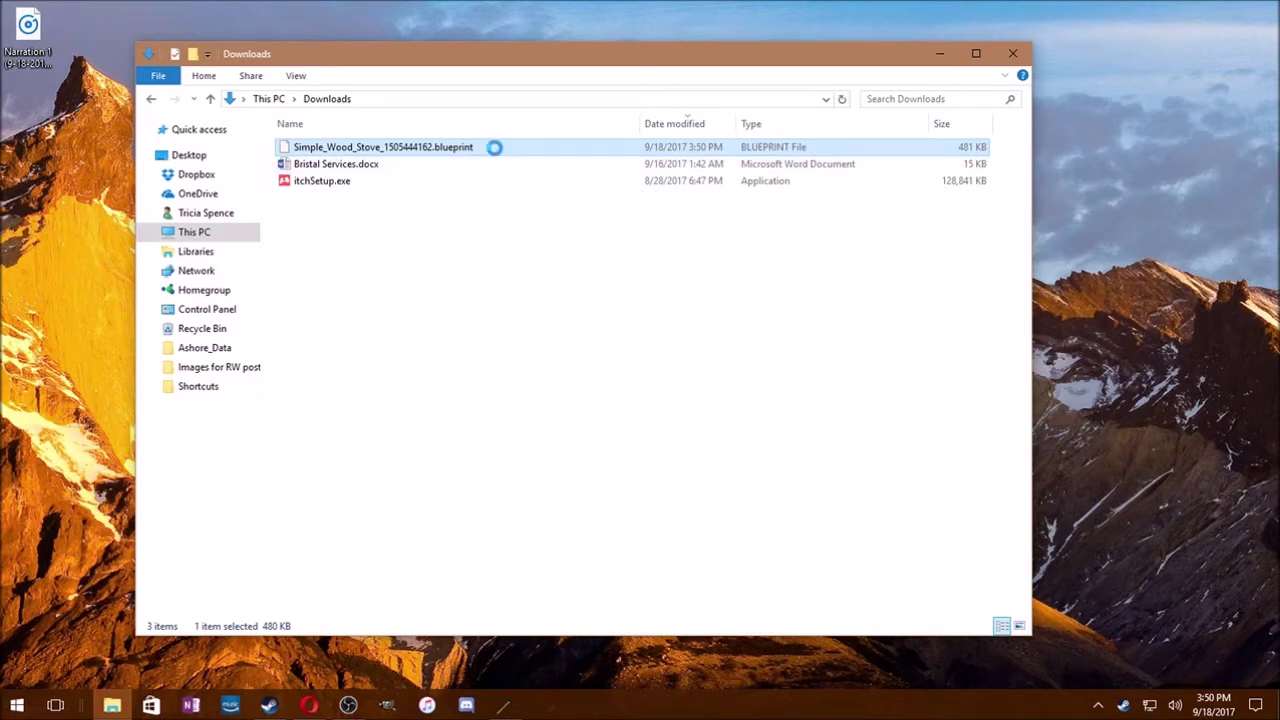
- Cut the blueprint file and return to Quick access
{"action": "right_click", "coordinate": [494, 148]}
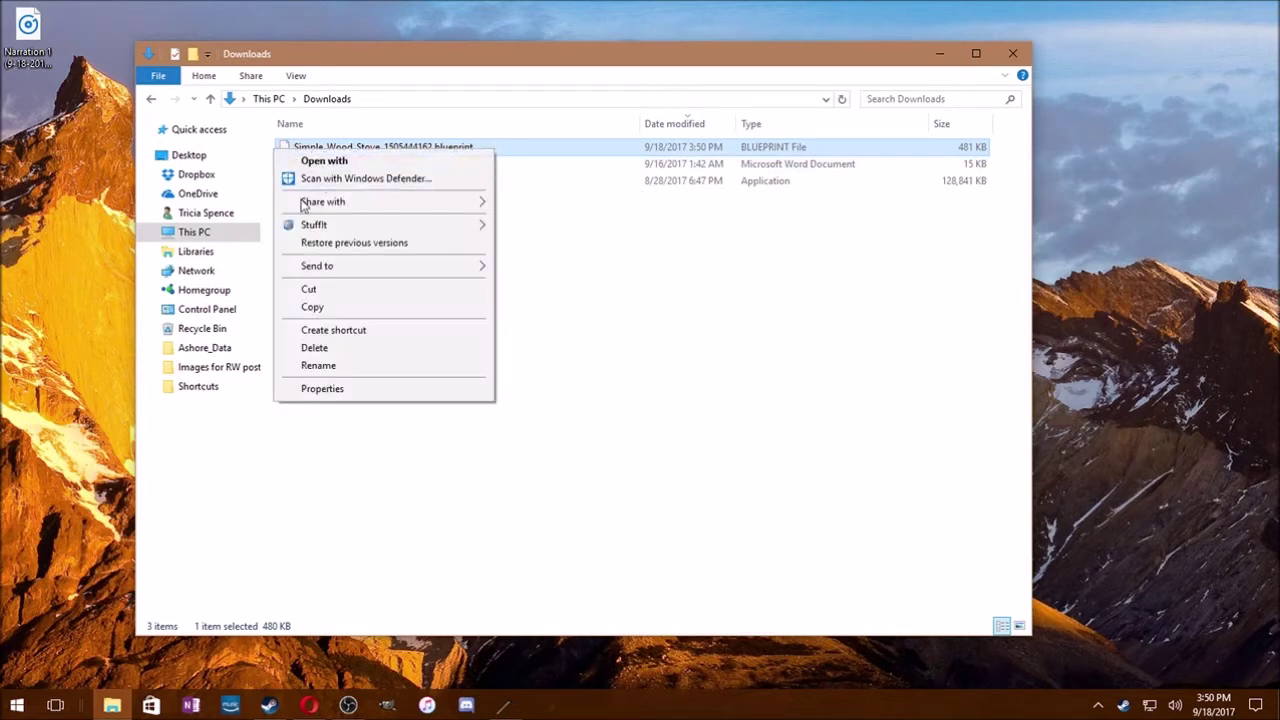
{"action": "left_click", "coordinate": [341, 293]}
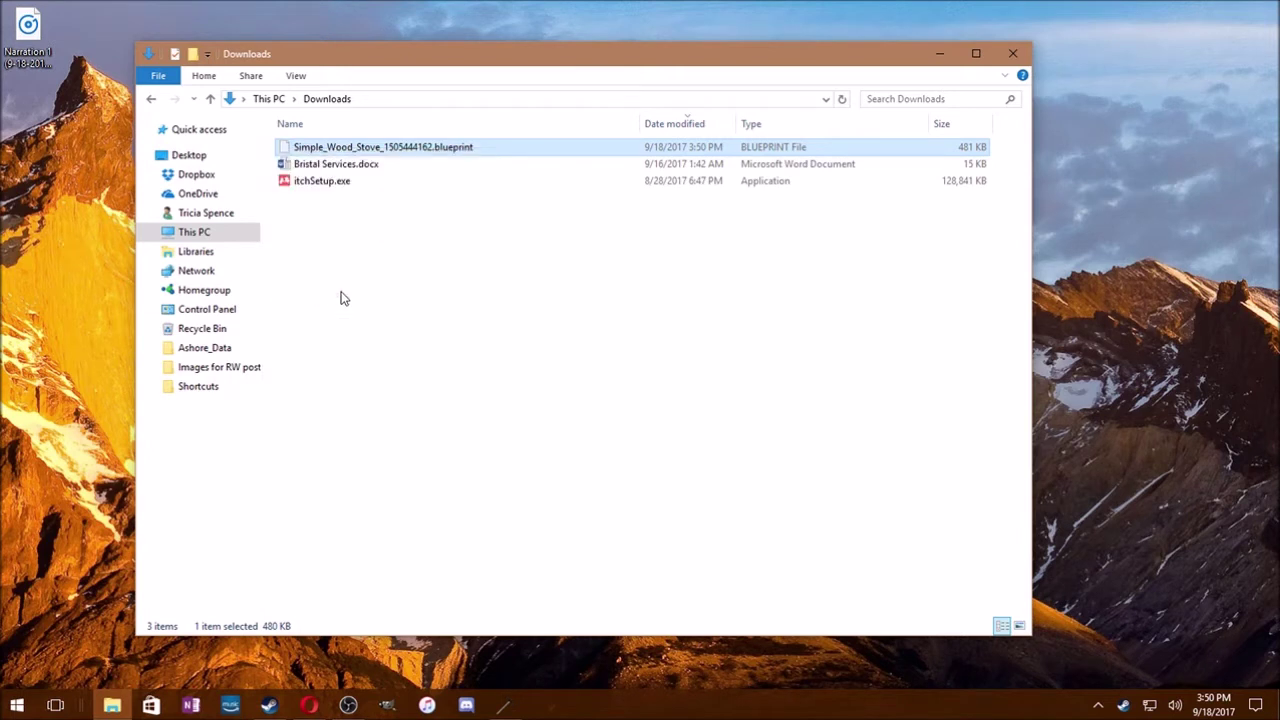
{"action": "left_click", "coordinate": [144, 156]}
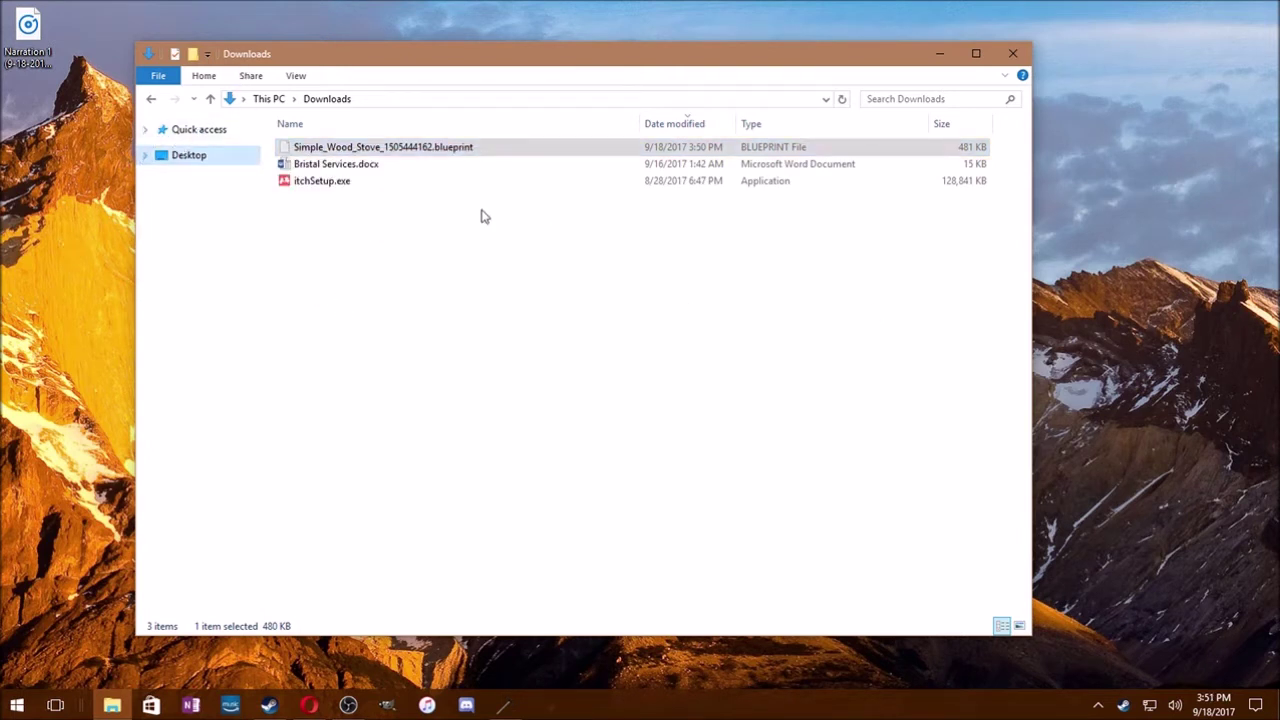
{"action": "left_click", "coordinate": [218, 137]}
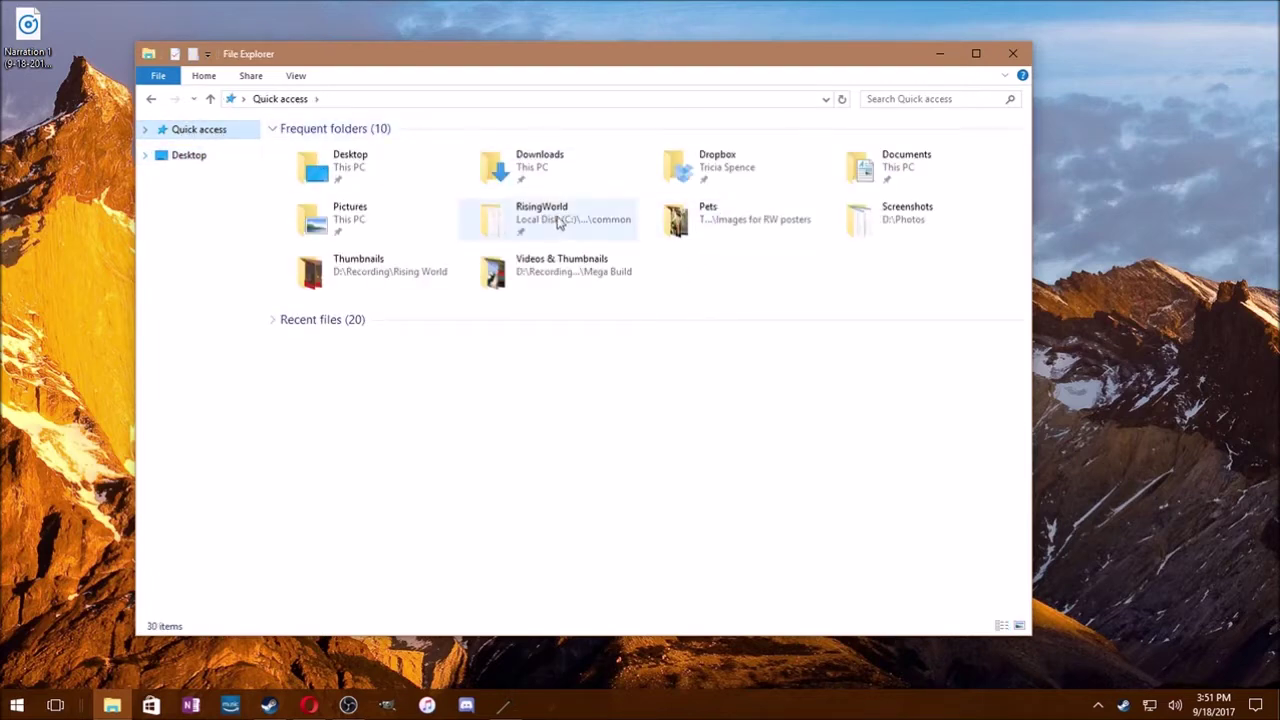
- Paste the stove blueprint into RisingWorld > Blueprints, replacing the existing copy
{"action": "double_click", "coordinate": [600, 225]}
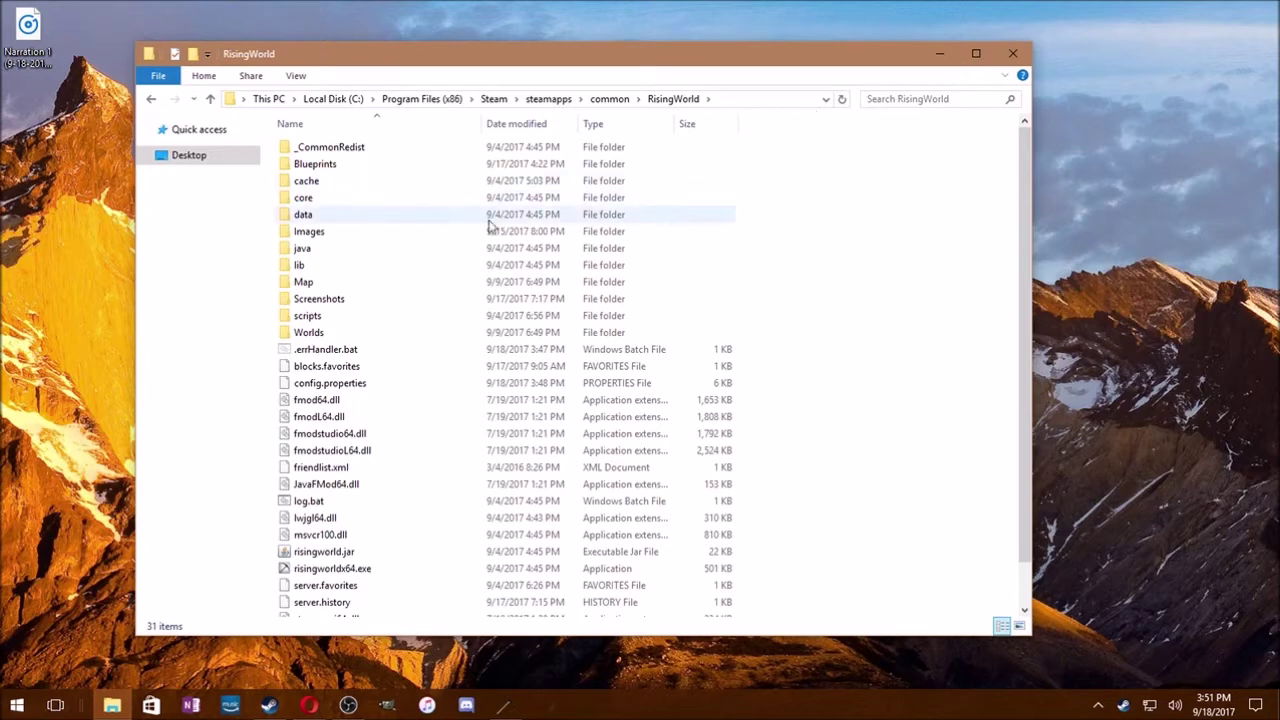
{"action": "double_click", "coordinate": [424, 164]}
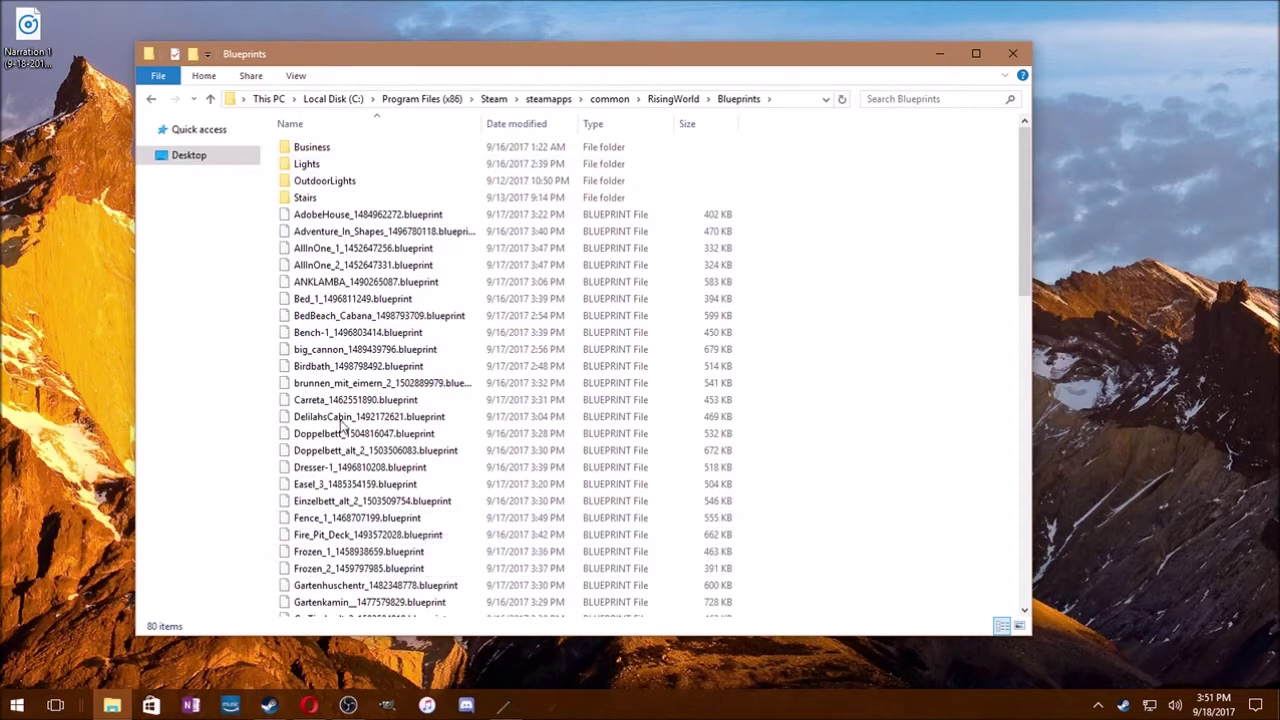
{"action": "right_click", "coordinate": [843, 231]}
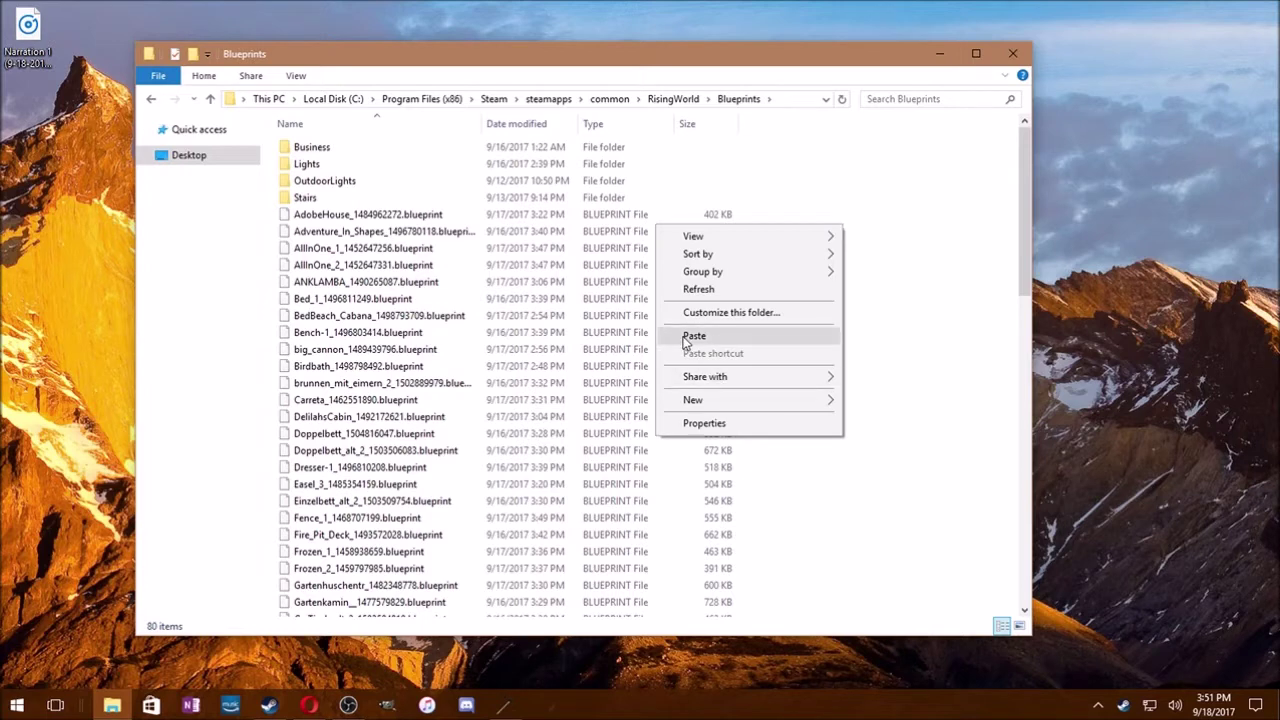
{"action": "left_click", "coordinate": [770, 343]}
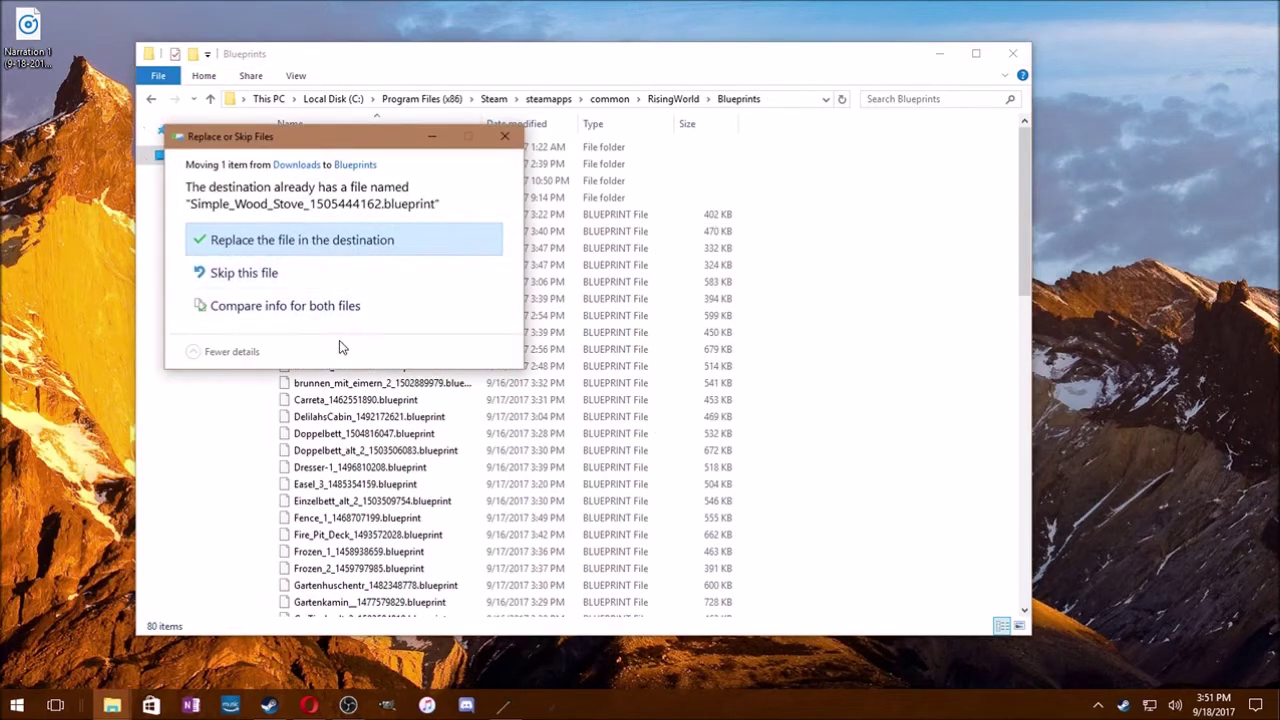
{"action": "left_click", "coordinate": [305, 281]}
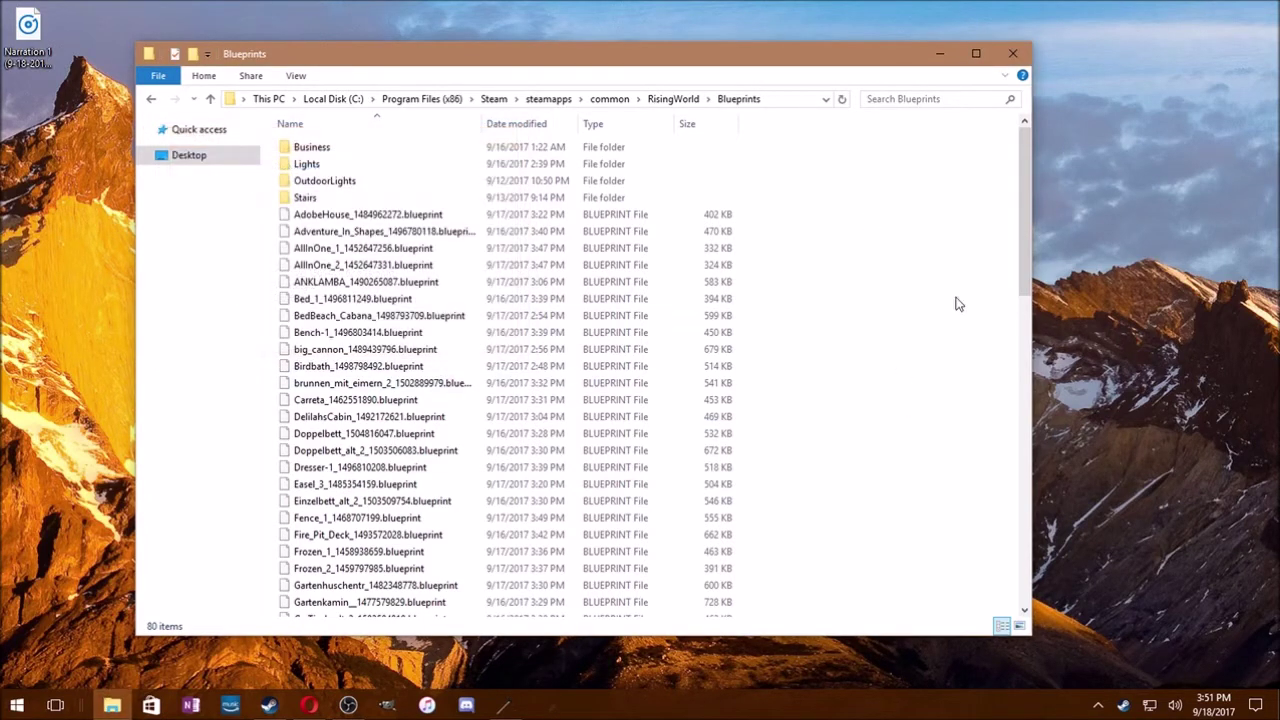
- Widen the Name column, confirm Simple_Wood_Stove is listed in Blueprints, then close Explorer
{"action": "scroll", "coordinate": [822, 357], "scroll_direction": "down", "scroll_amount": 3}
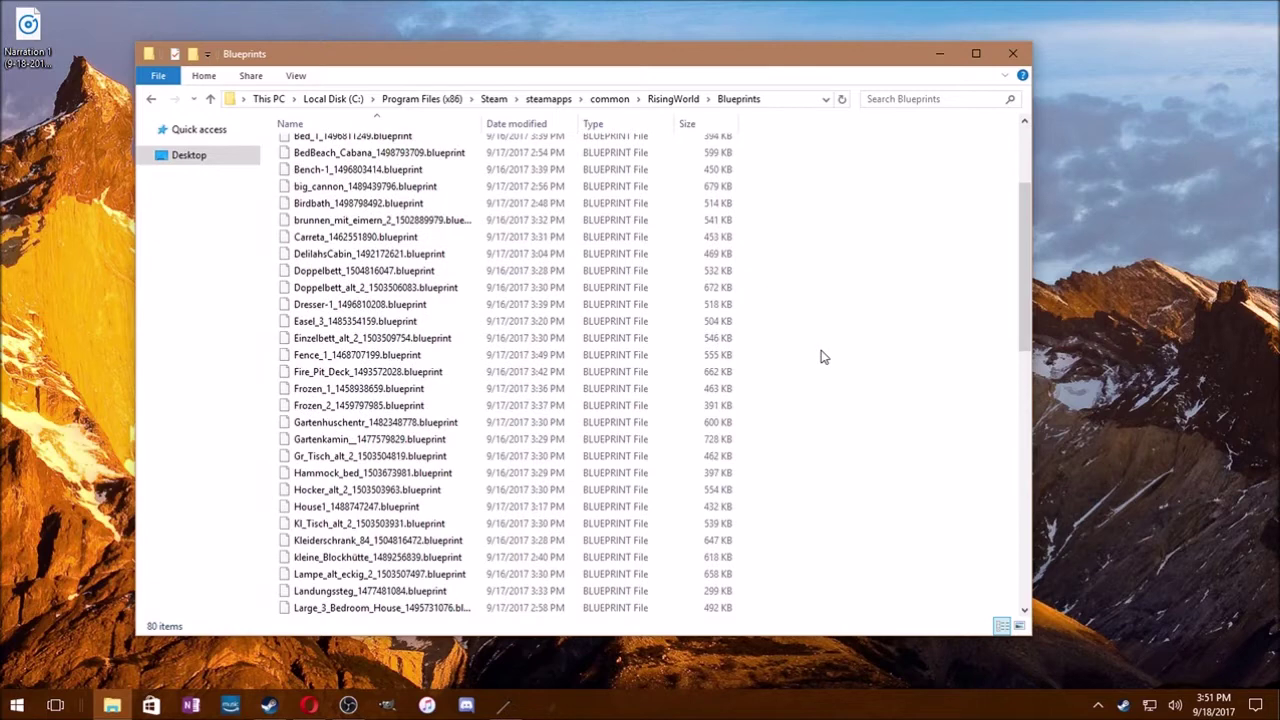
{"action": "scroll", "coordinate": [903, 520], "scroll_direction": "up", "scroll_amount": 3}
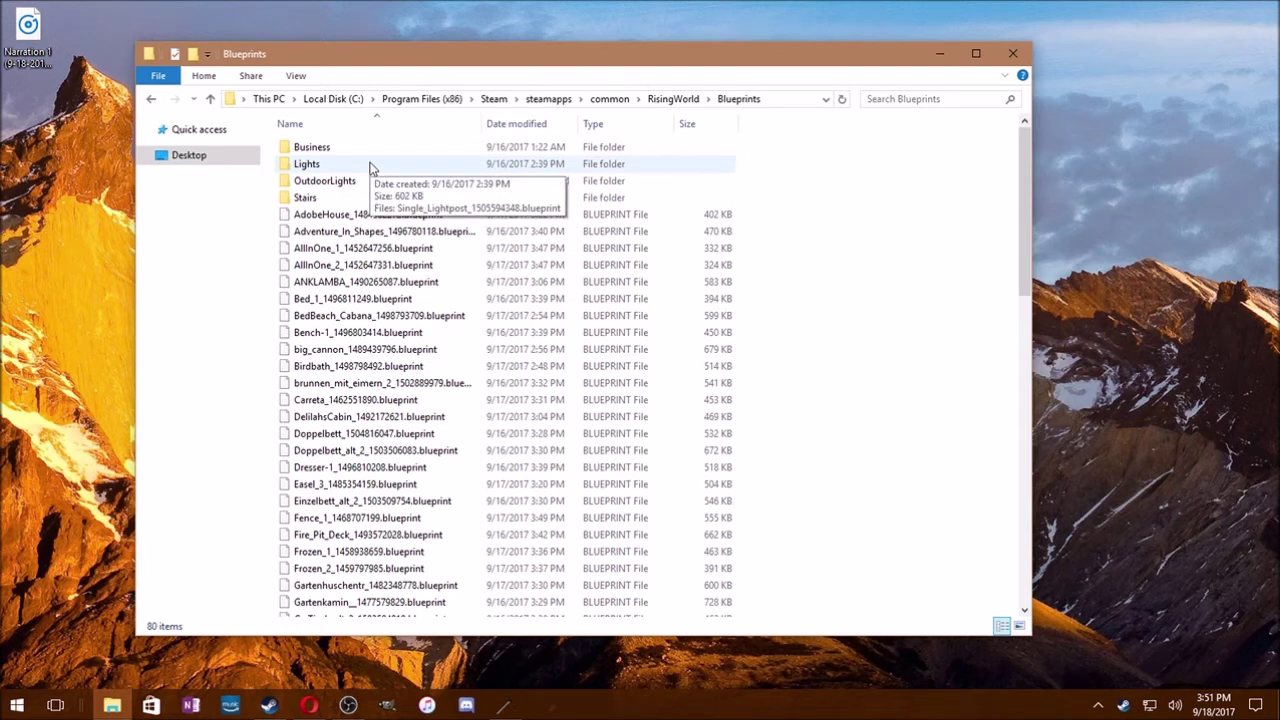
{"action": "left_click_drag", "start_coordinate": [480, 124], "coordinate": [527, 126]}
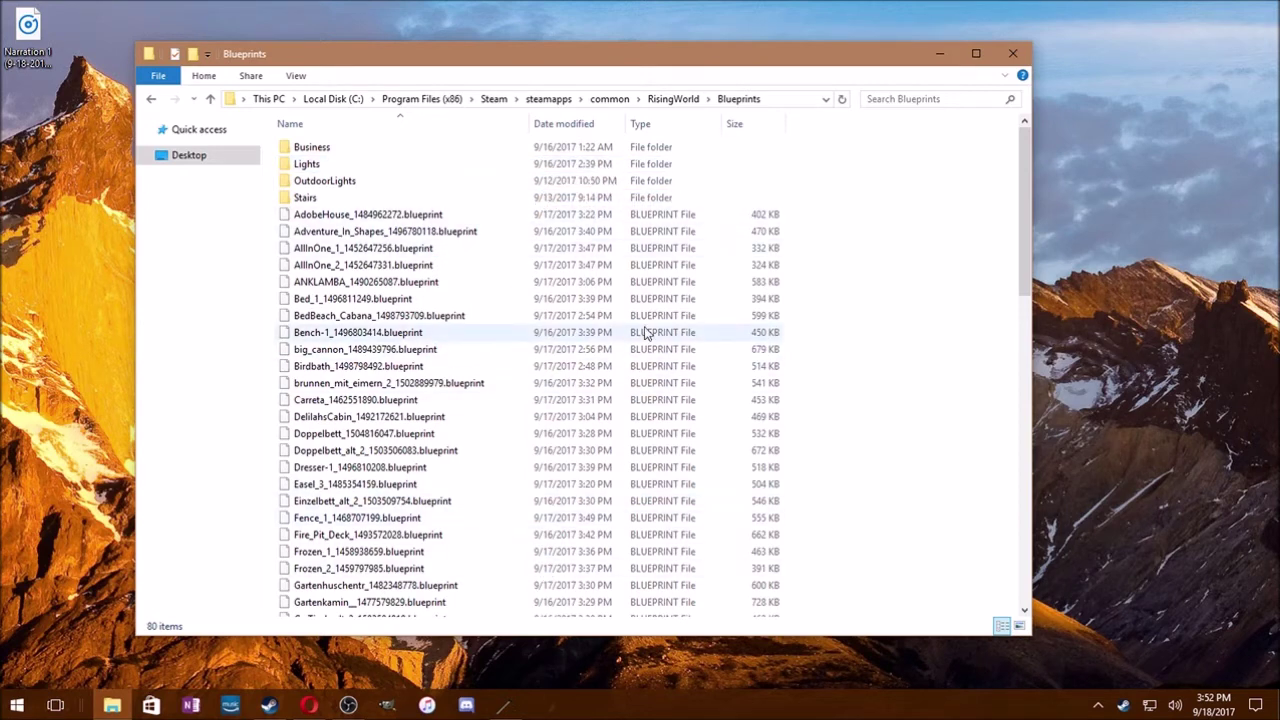
{"action": "scroll", "coordinate": [645, 333], "scroll_direction": "down", "scroll_amount": 15}
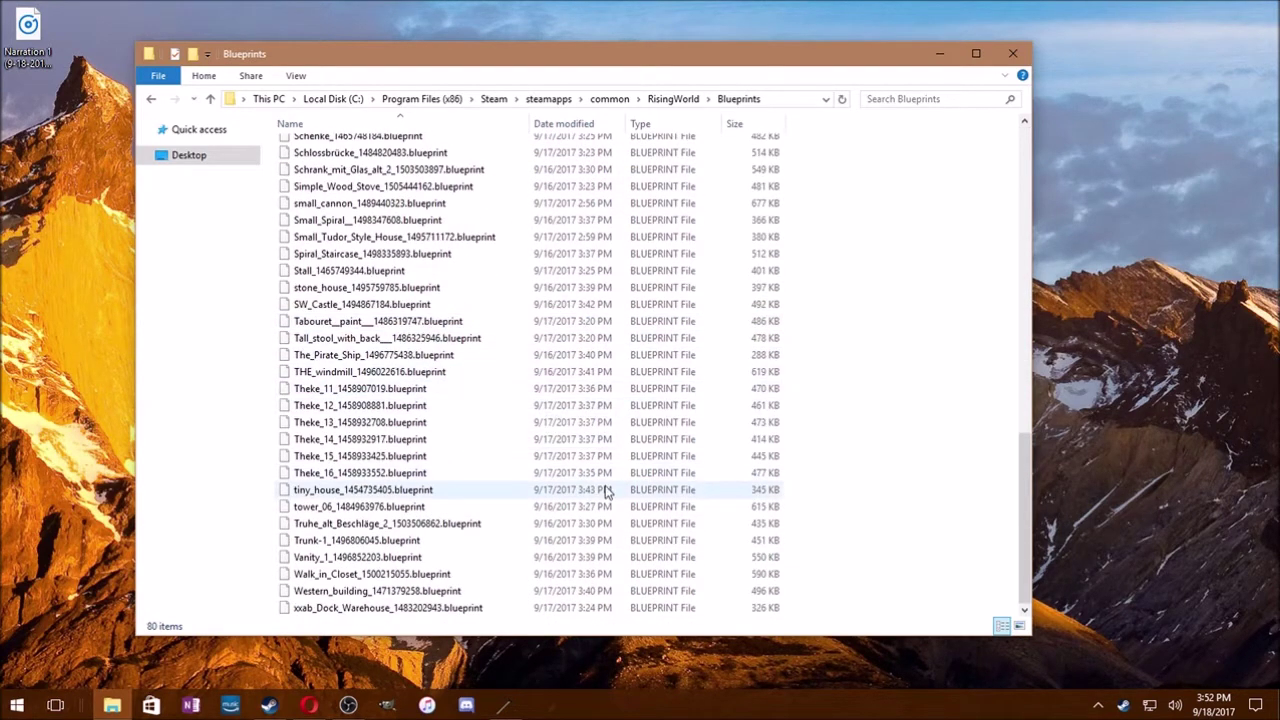
{"action": "scroll", "coordinate": [605, 491], "scroll_direction": "up", "scroll_amount": 15}
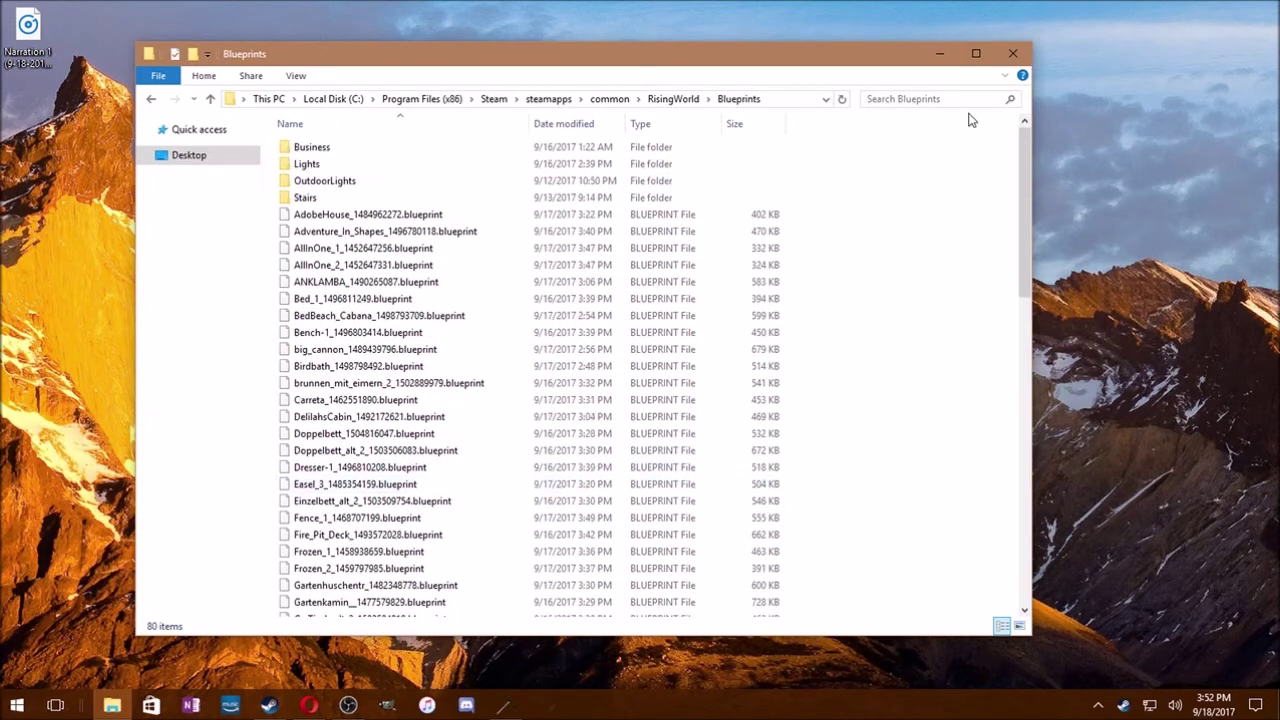
{"action": "left_click", "coordinate": [1013, 55]}
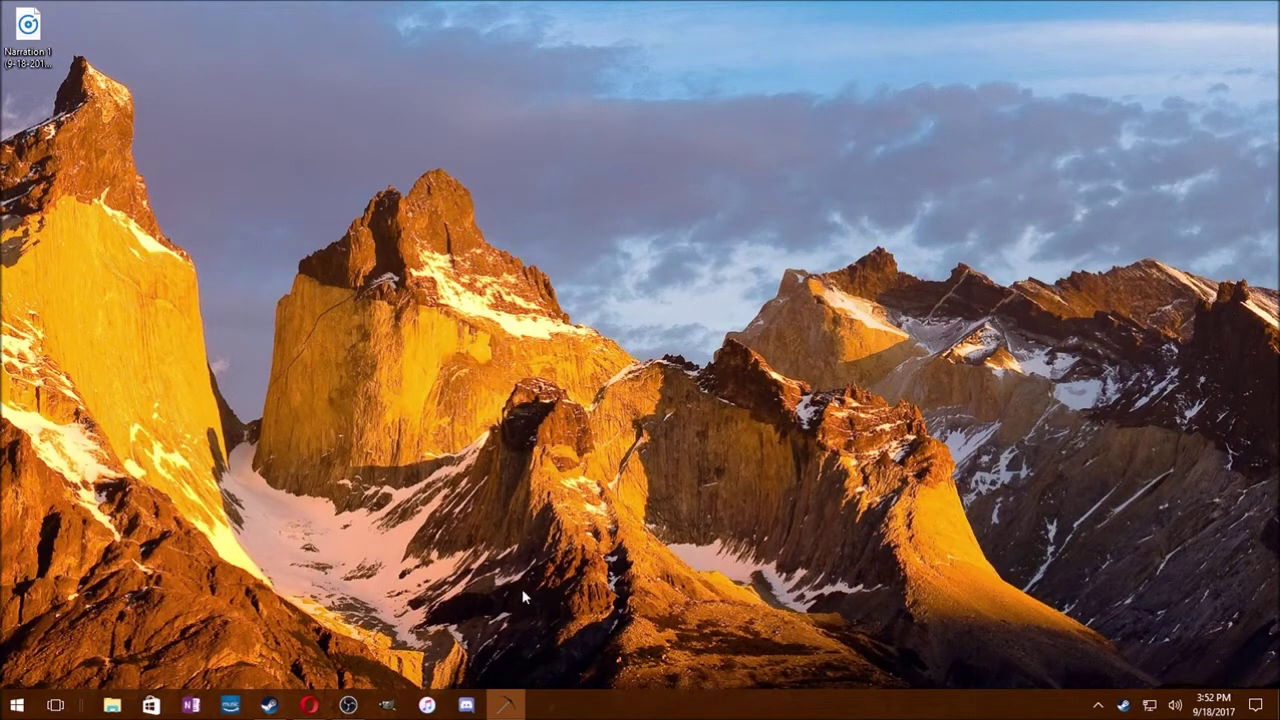
- Back in the game, equip the blueprint tool and use Simple Wood Stove from the journal's Blueprints
{"action": "key", "text": "alt+Tab"}
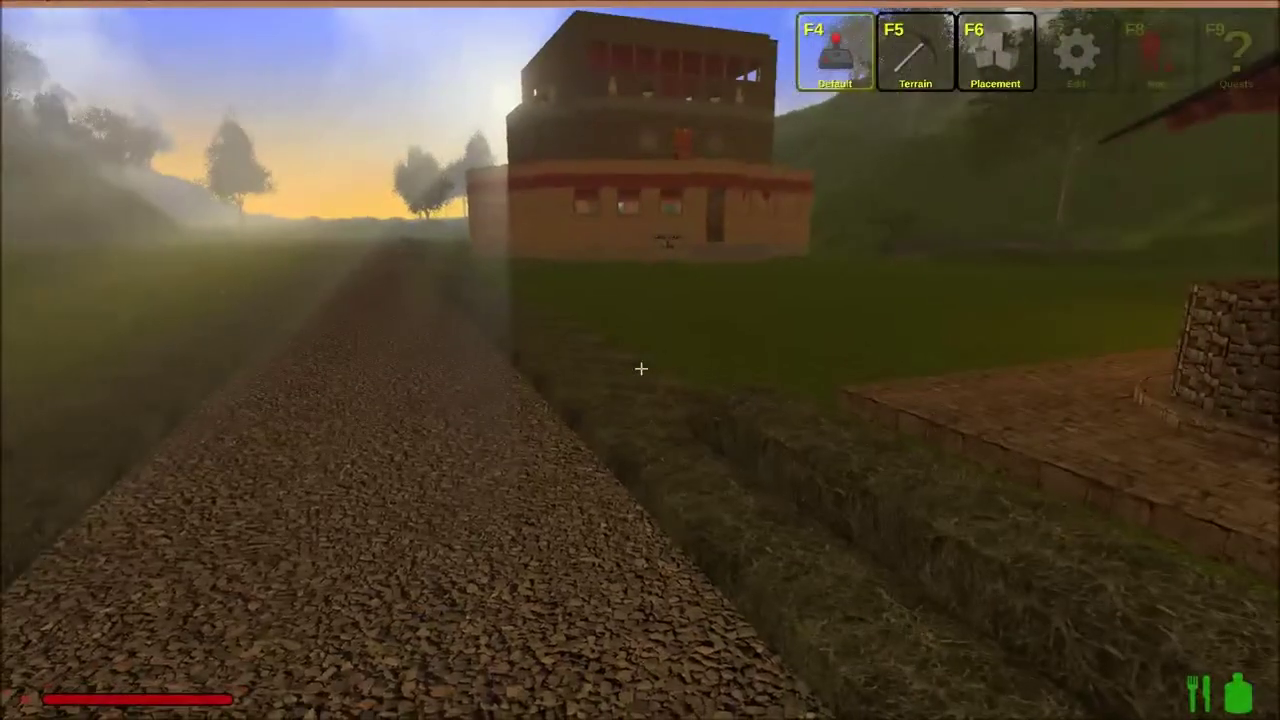
{"action": "key", "text": "1"}
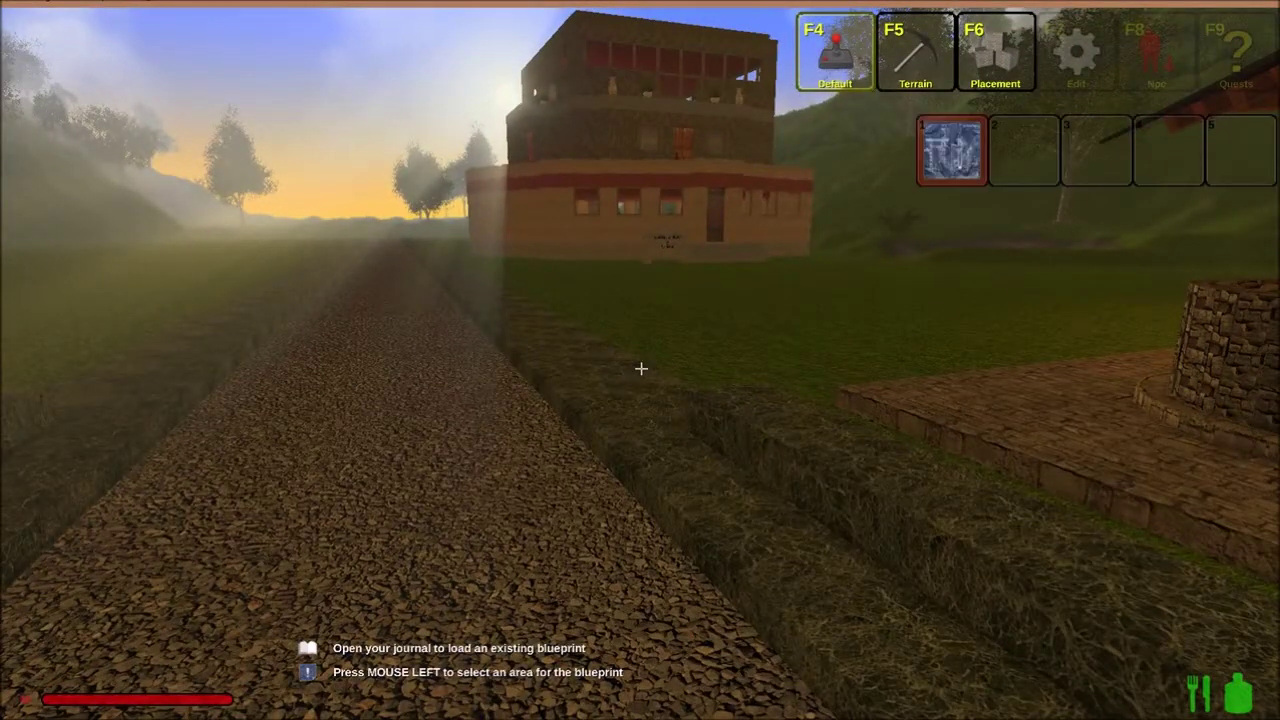
{"action": "key", "text": "j"}
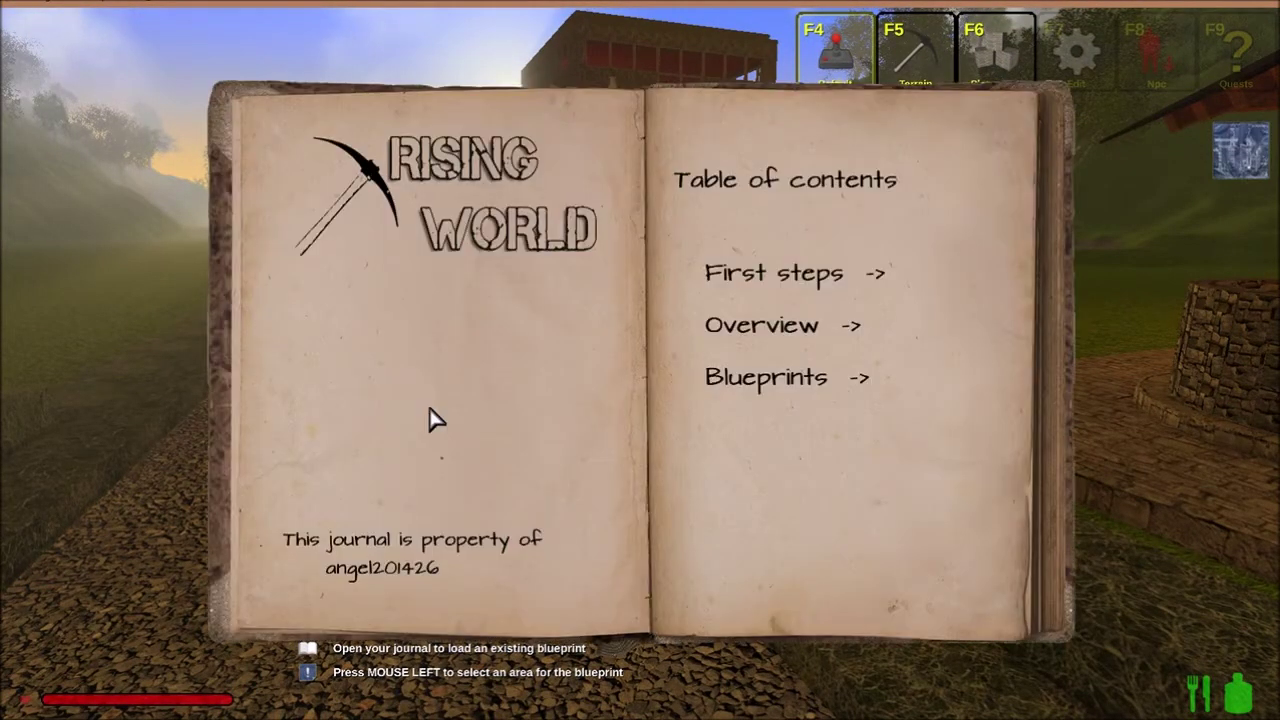
{"action": "left_click", "coordinate": [731, 405]}
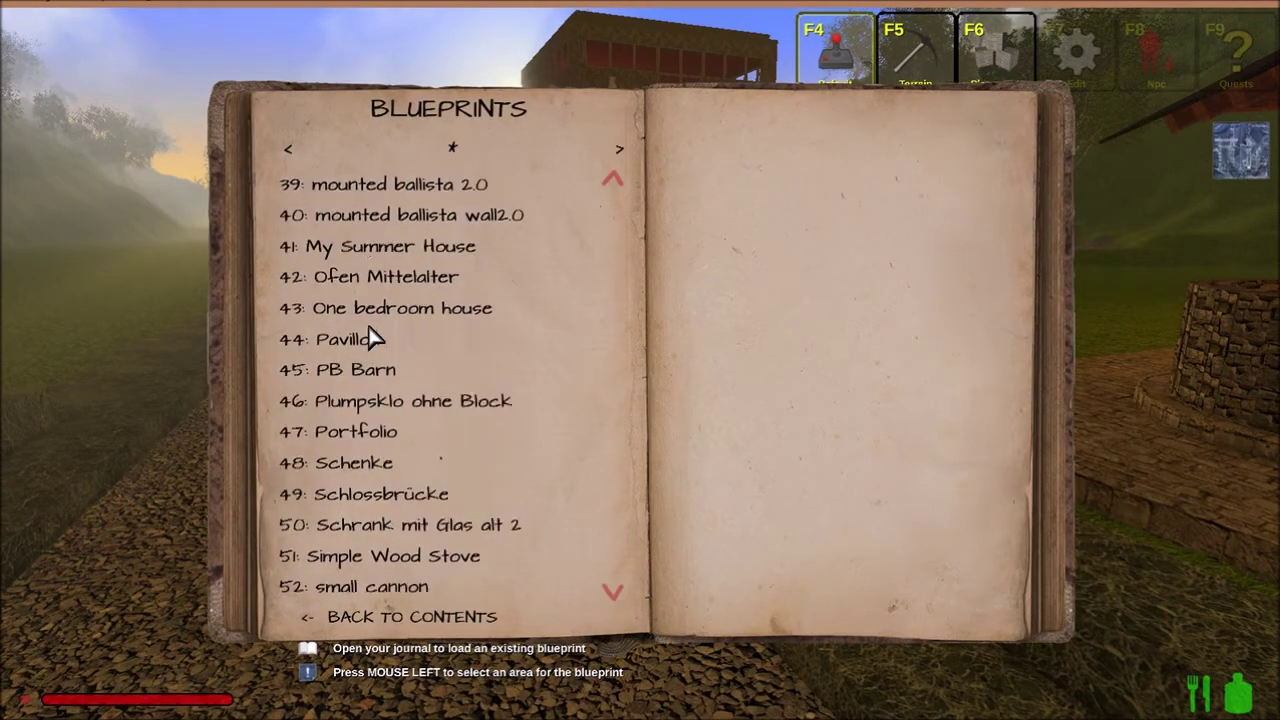
{"action": "left_click", "coordinate": [370, 340]}
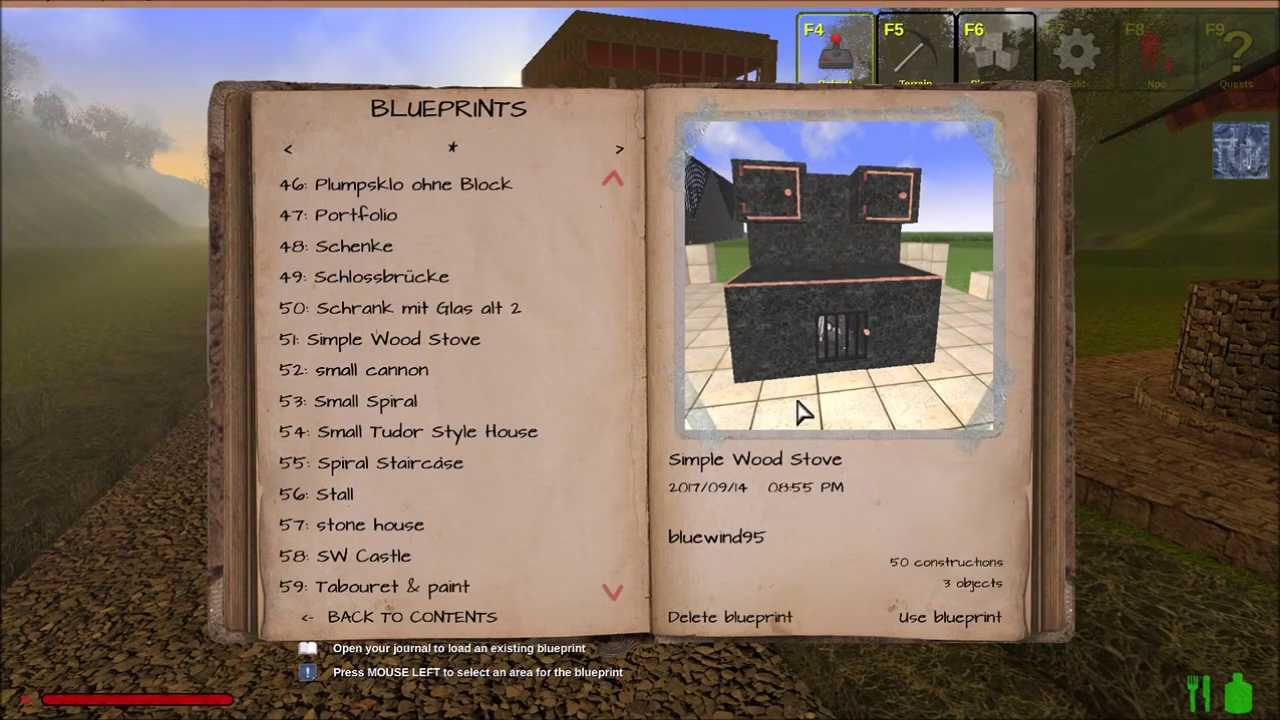
{"action": "left_click", "coordinate": [958, 627]}
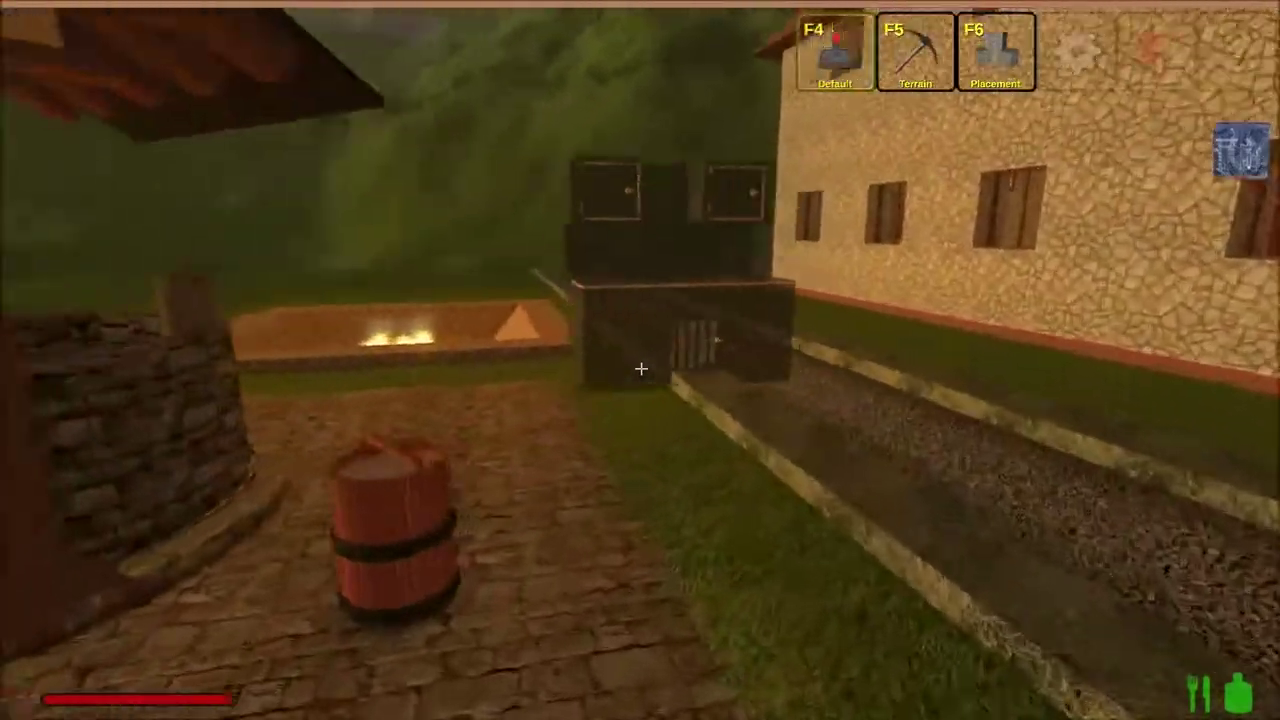
- Walk up to the fire pit and step back to line the stove preview up beside it
{"action": "key", "text": "w"}
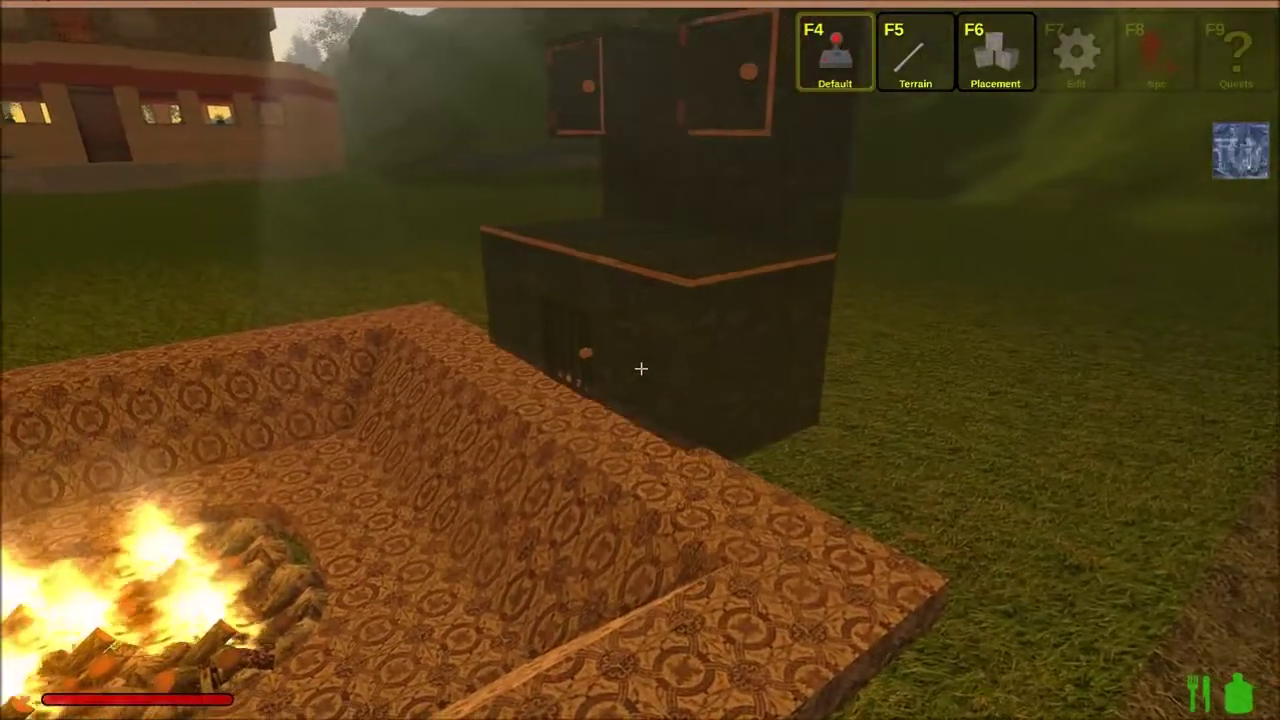
{"action": "key", "text": "s"}
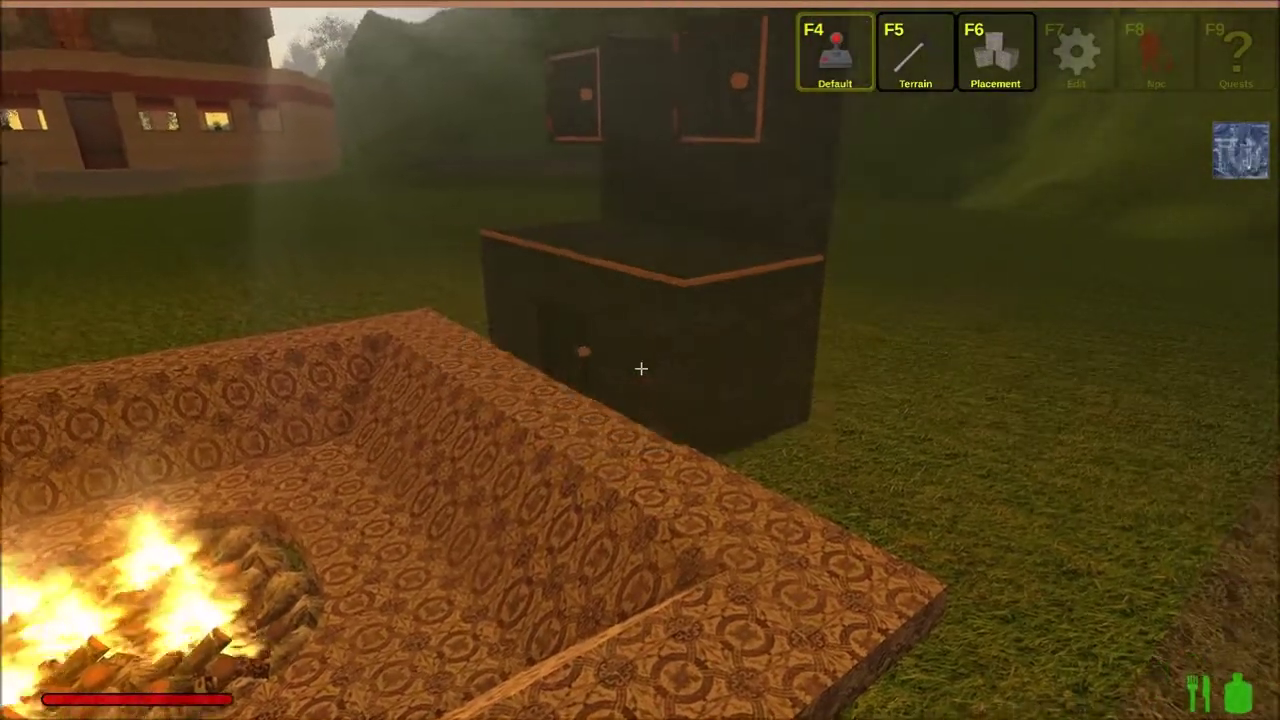
{"action": "key", "text": "s"}
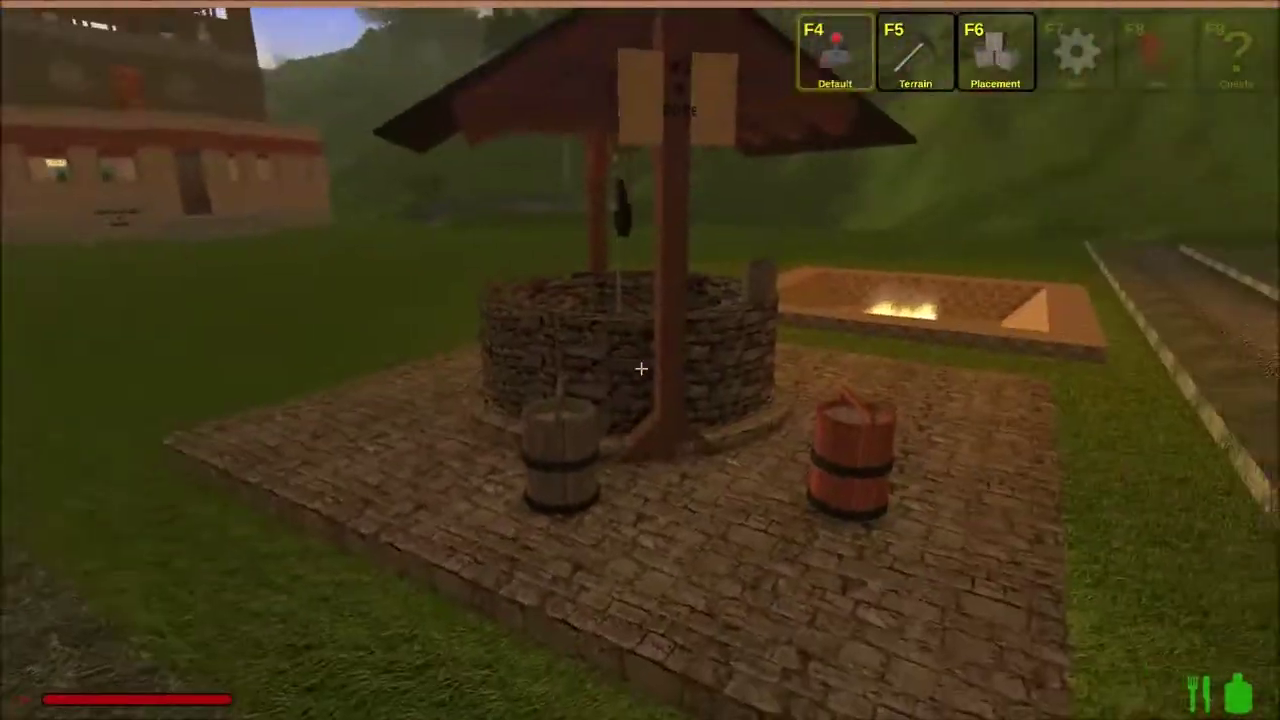
{"action": "key", "text": "w"}
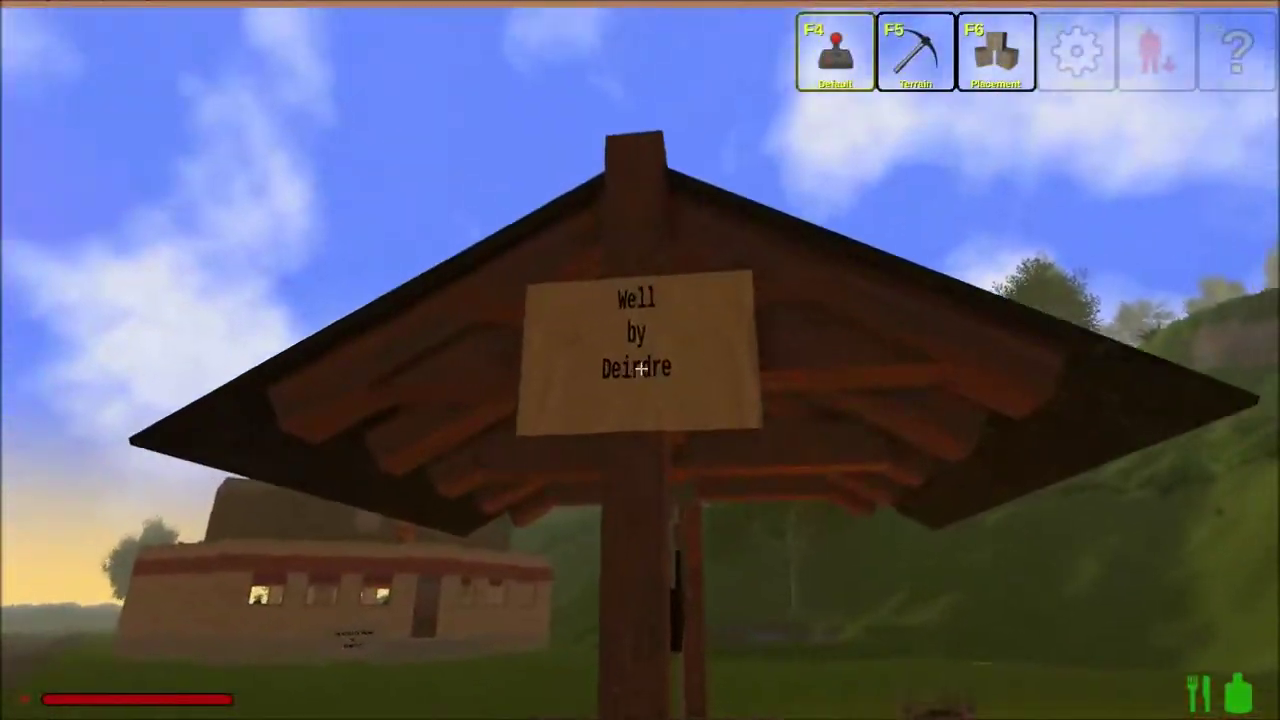